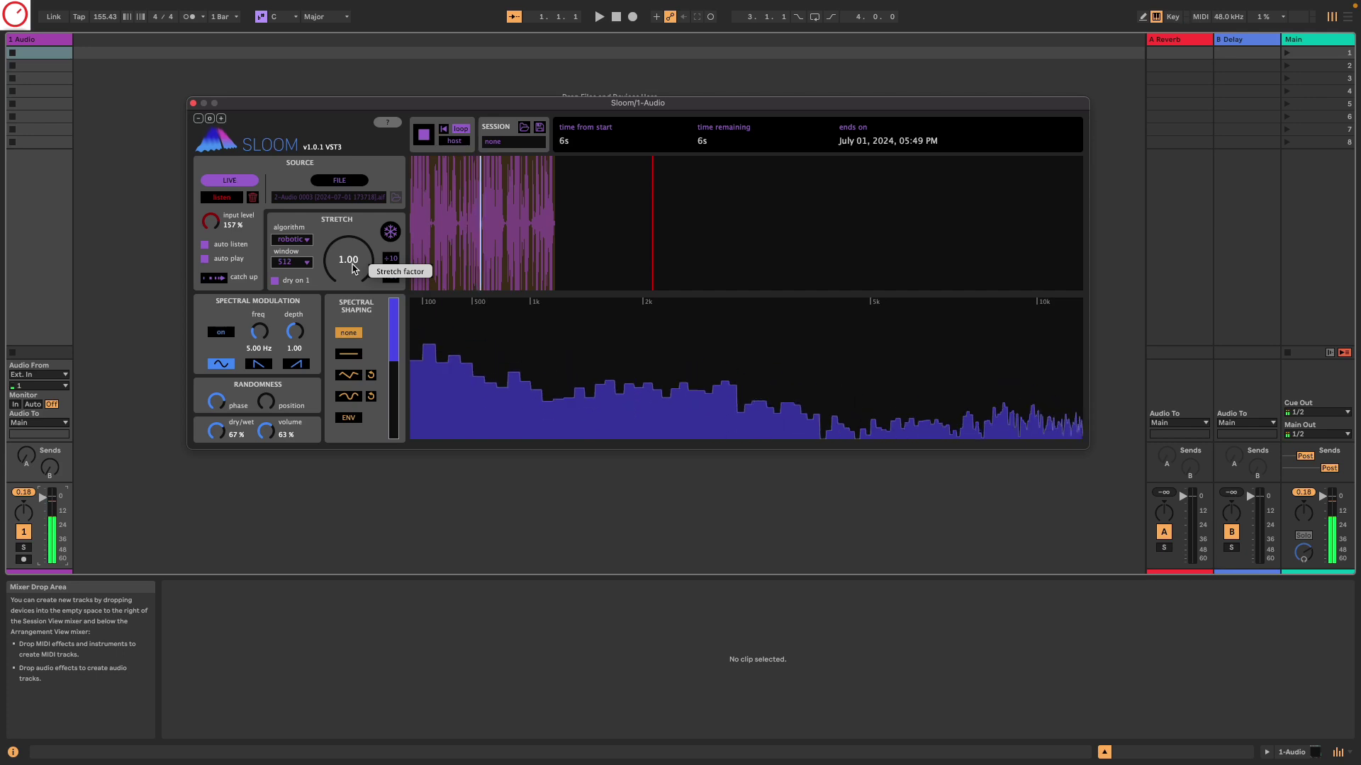
Step: Set dry/wet to 86 % and volume to 80 %, and vary the stretch factor, settling at 2.42
scroll(354, 266, "up", 5)
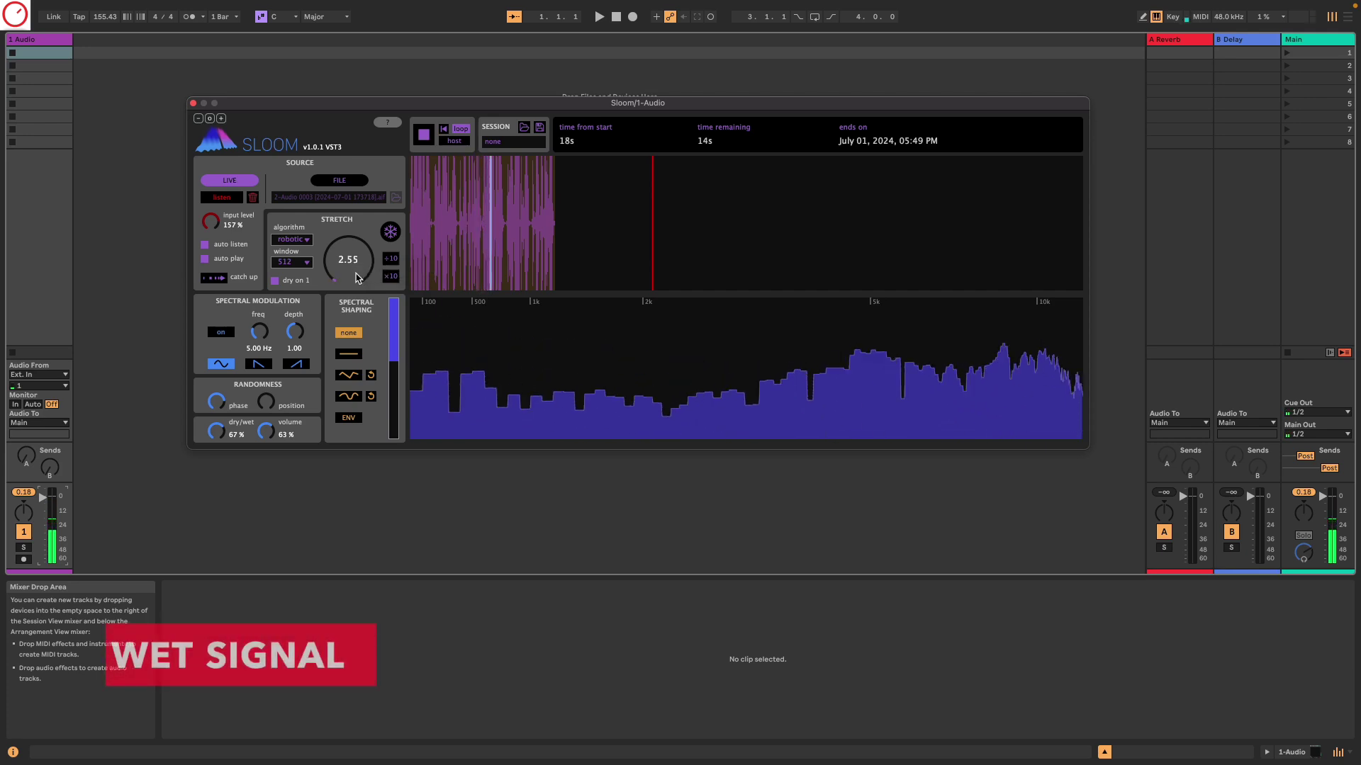
scroll(266, 428, "up", 2)
left_click_drag(266, 428, 228, 391)
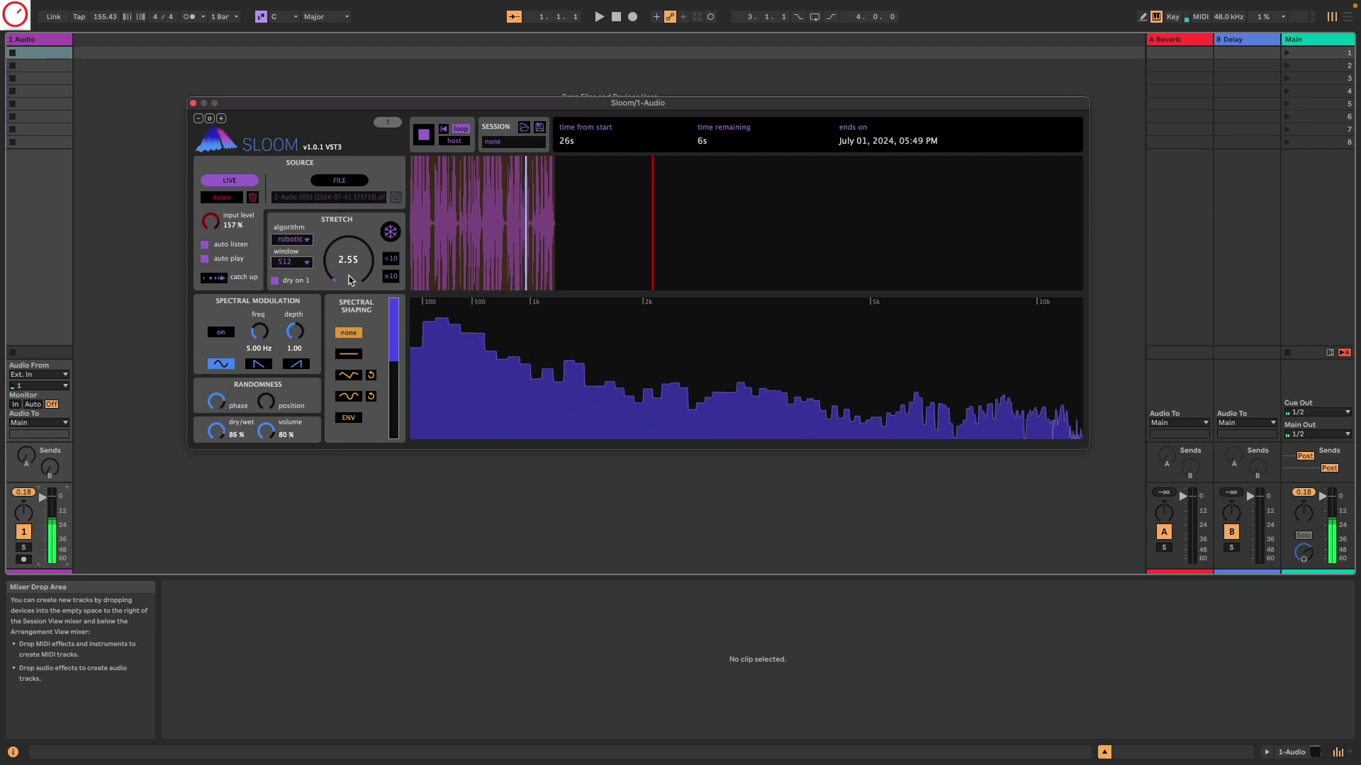
scroll(337, 277, "up", 5)
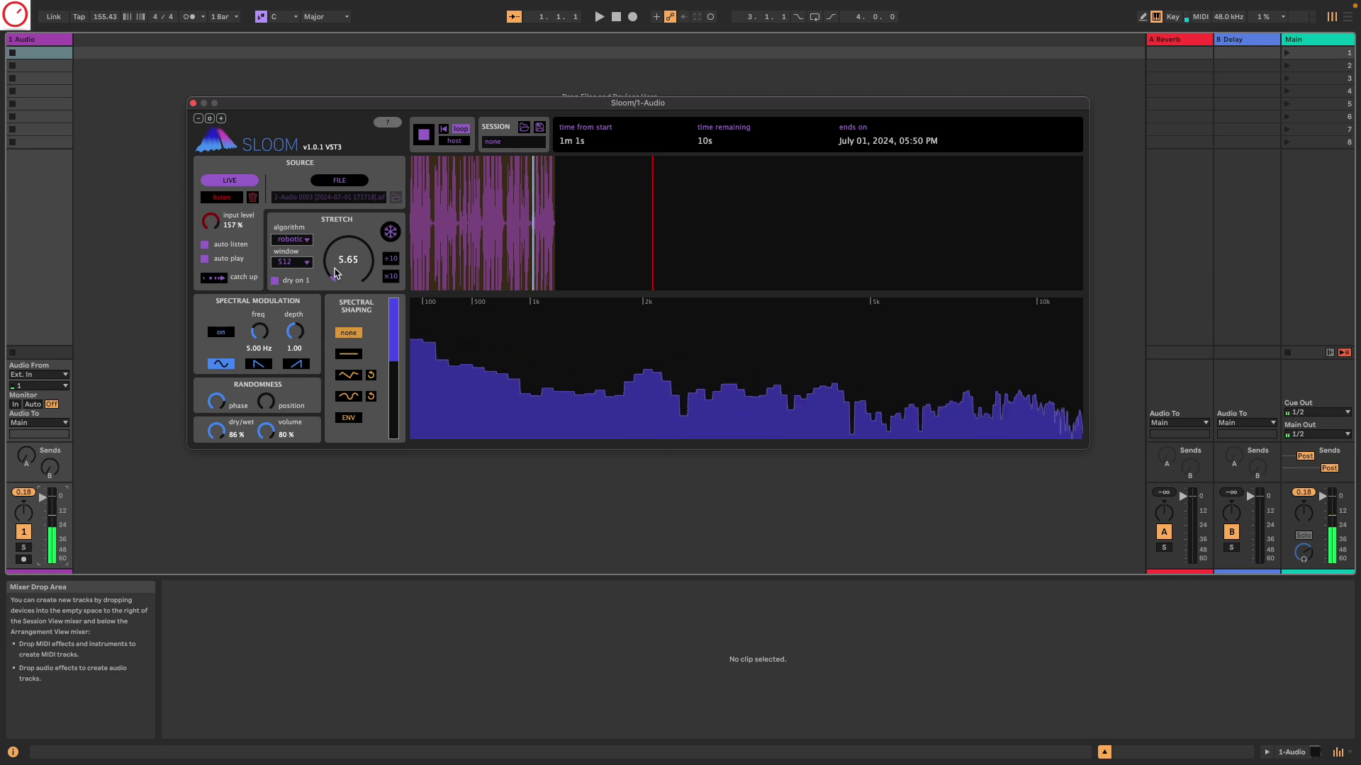
scroll(337, 277, "down", 5)
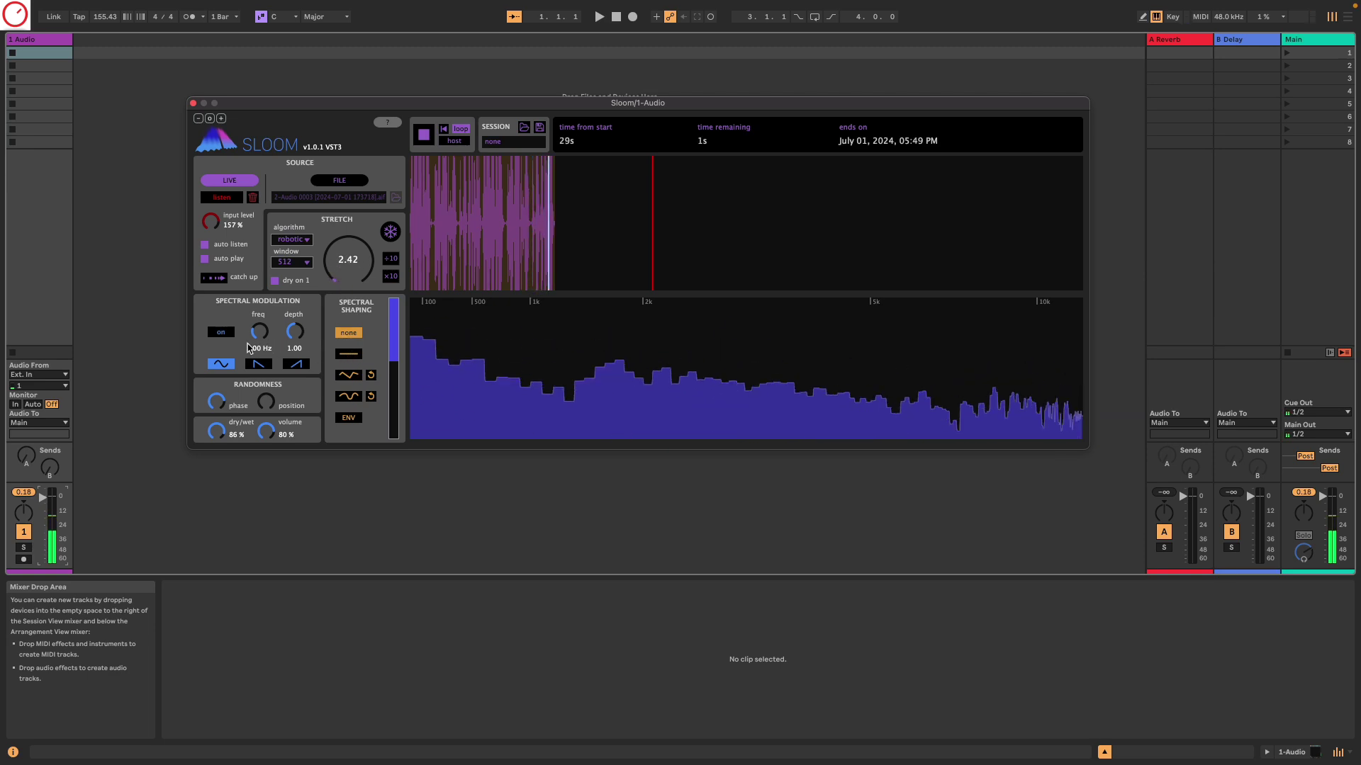
Step: Enable spectral modulation with a frequency of 7.75 Hz and a depth of 1.23, and raise the stretch factor to 12.01
left_click(221, 333)
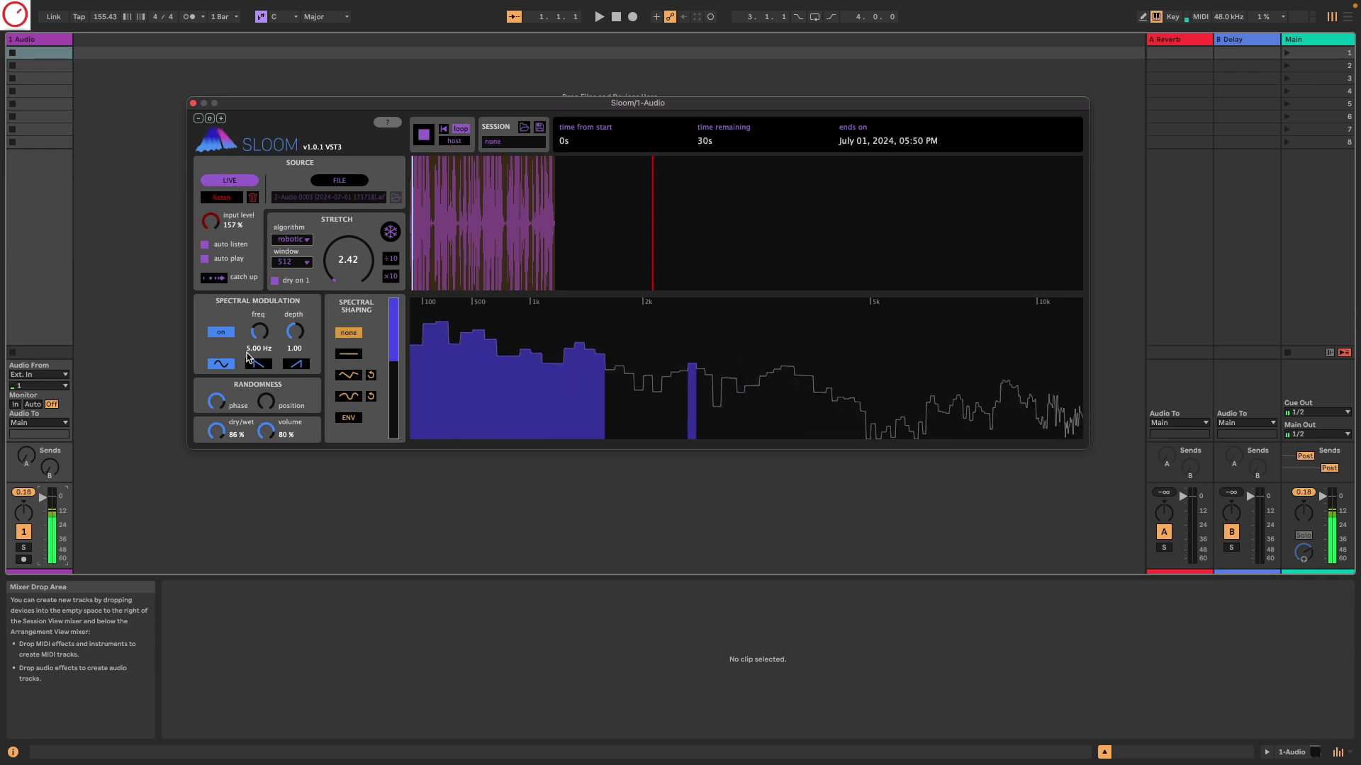
left_click_drag(246, 353, 325, 261)
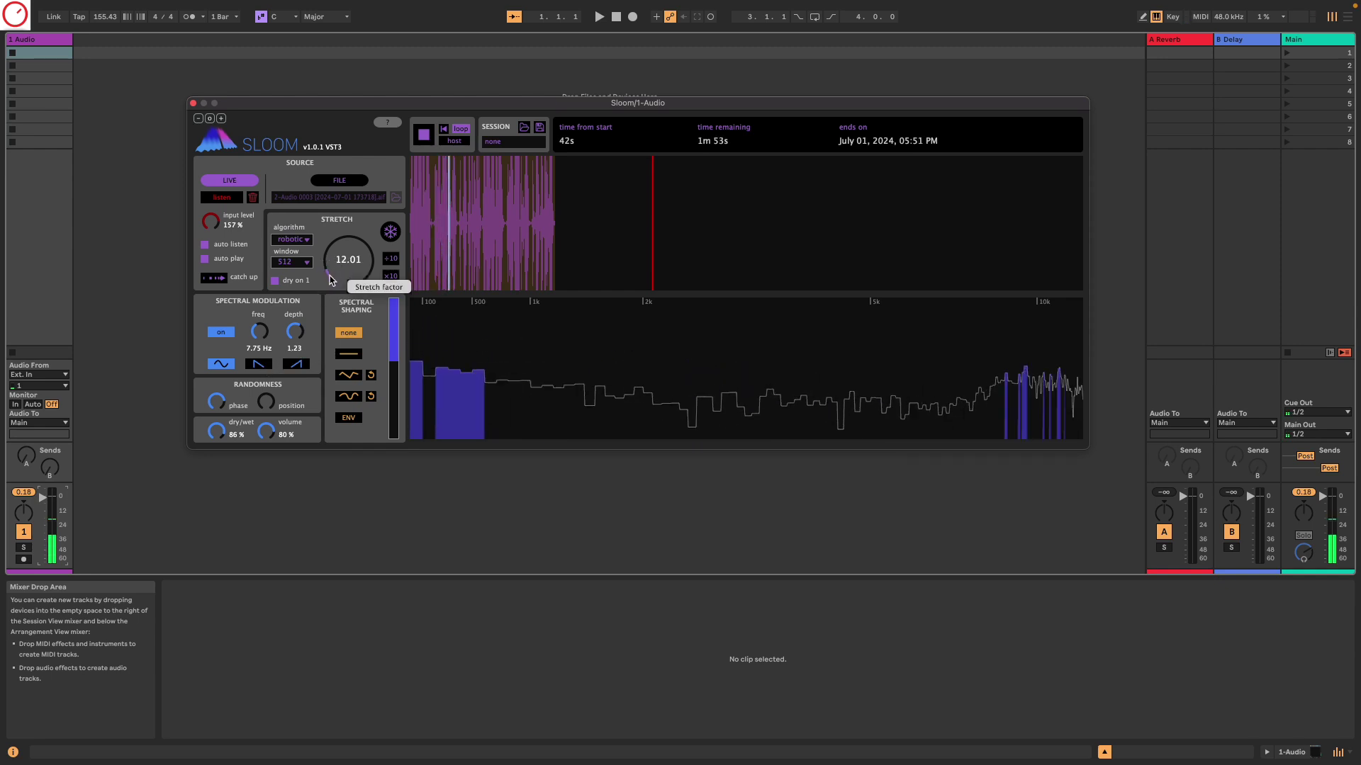
Step: Lower the stretch factor to 9.23 and set the stretch window to 1024
left_click_drag(329, 280, 307, 284)
left_click(292, 266)
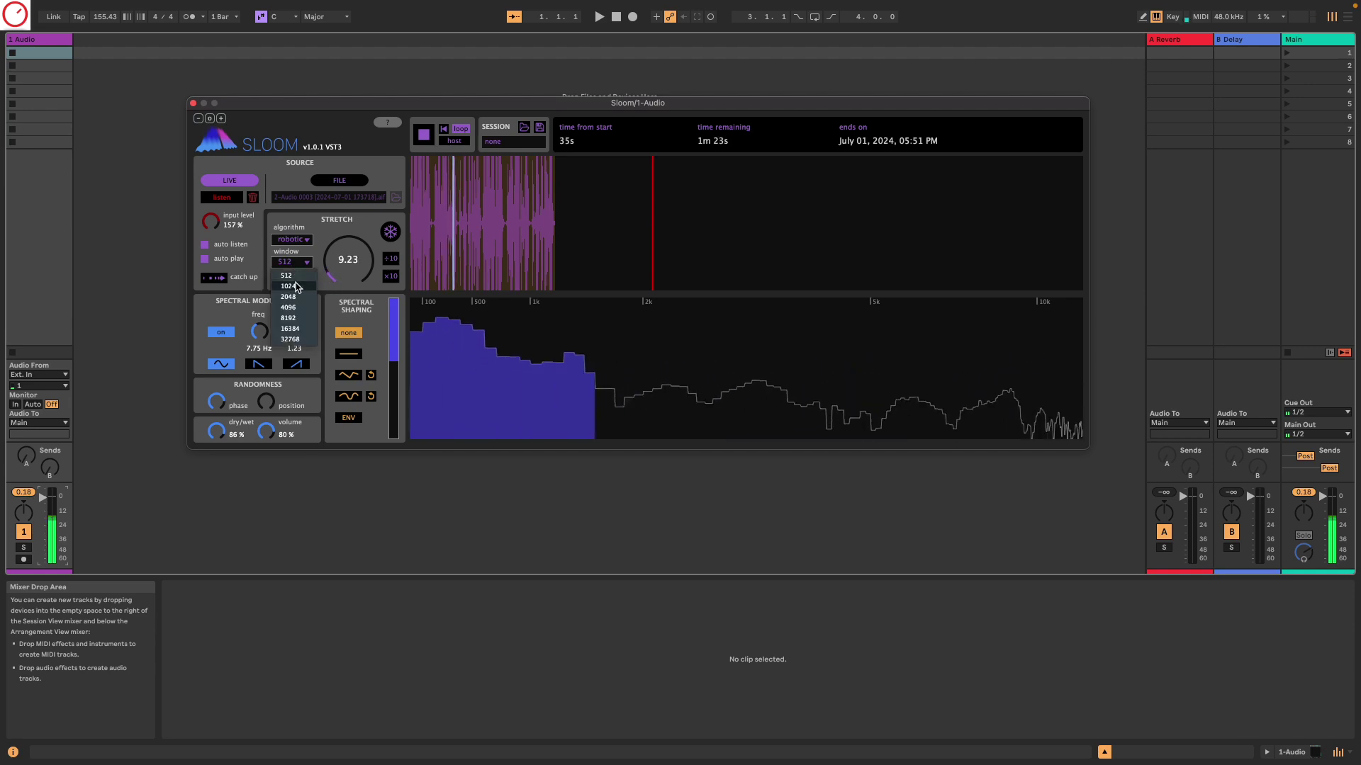
left_click(299, 285)
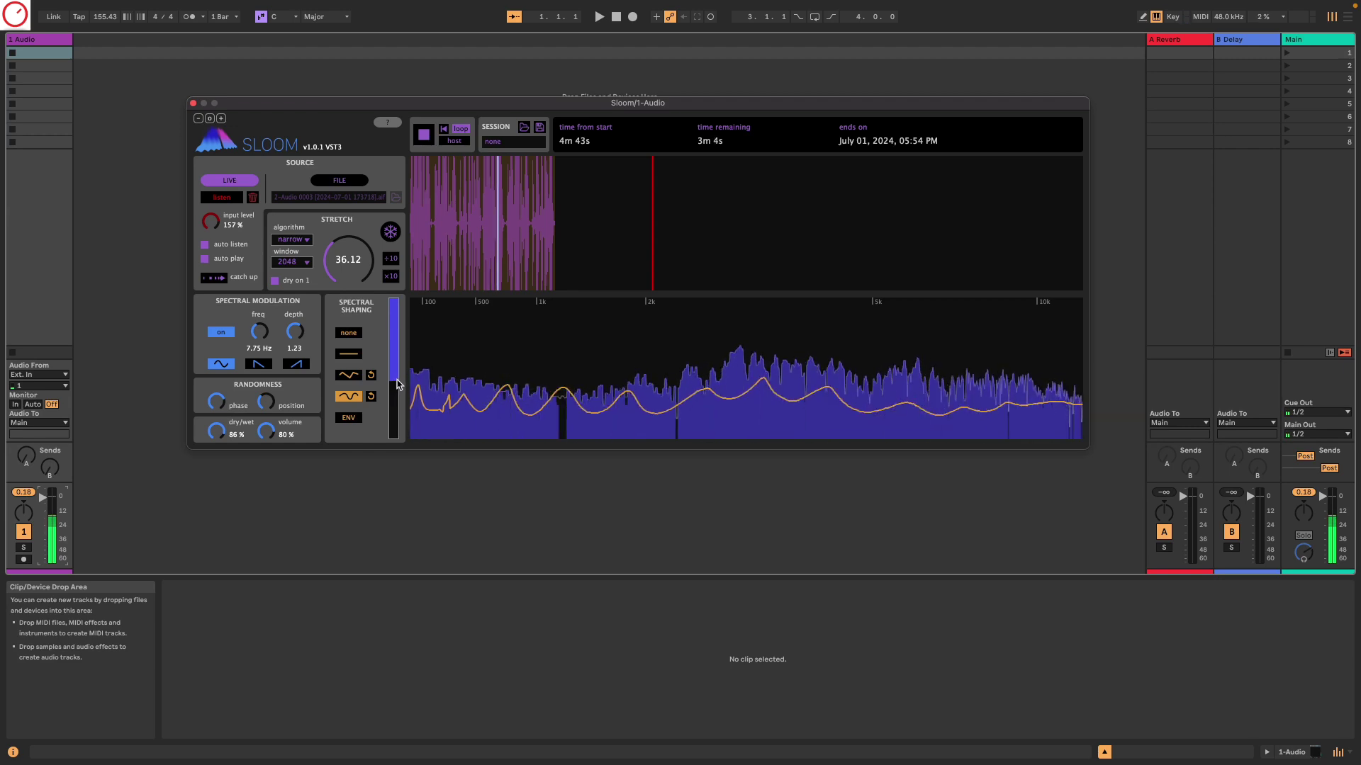
Step: Lower the stretch factor to 18.71 and reshape the freehand spectral shaping curve, redrawing its lower frequencies and raising its global level
left_click_drag(343, 286, 343, 307)
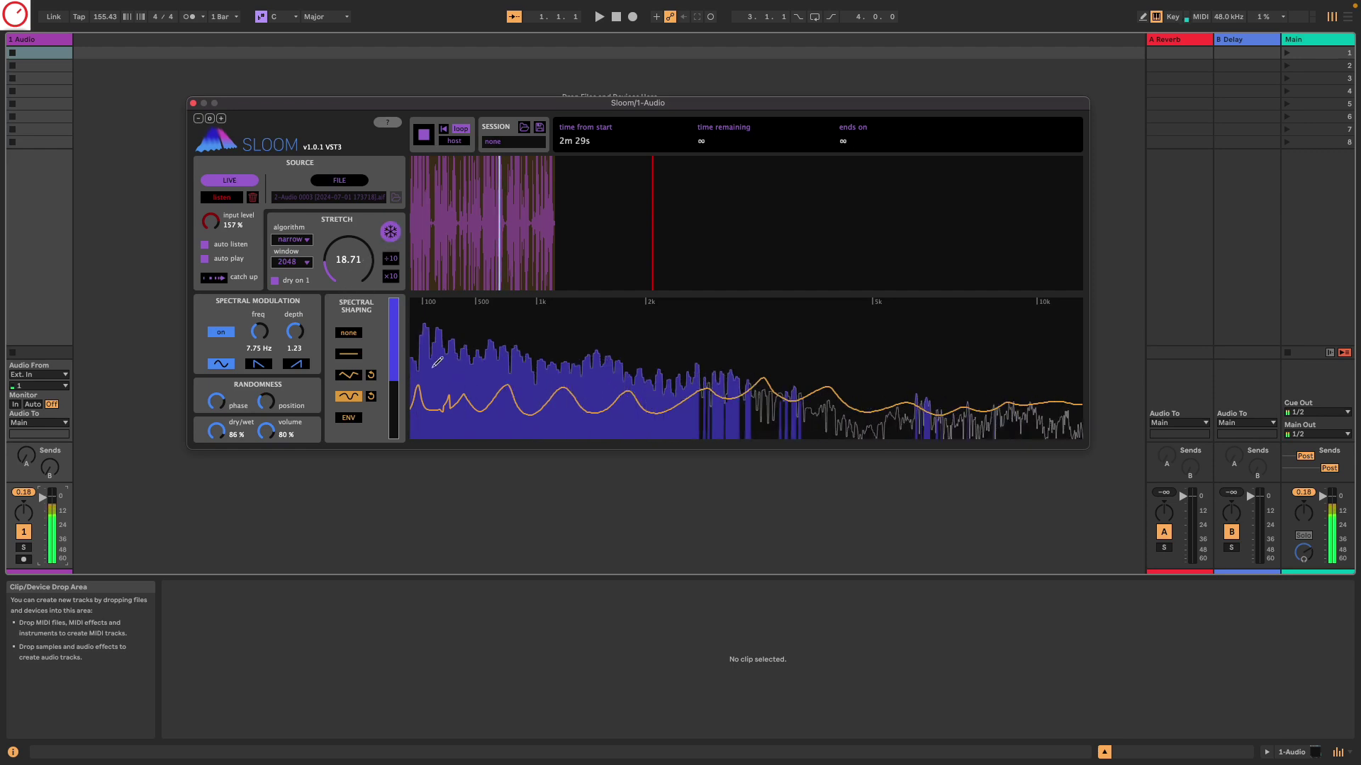
left_click_drag(435, 390, 472, 399)
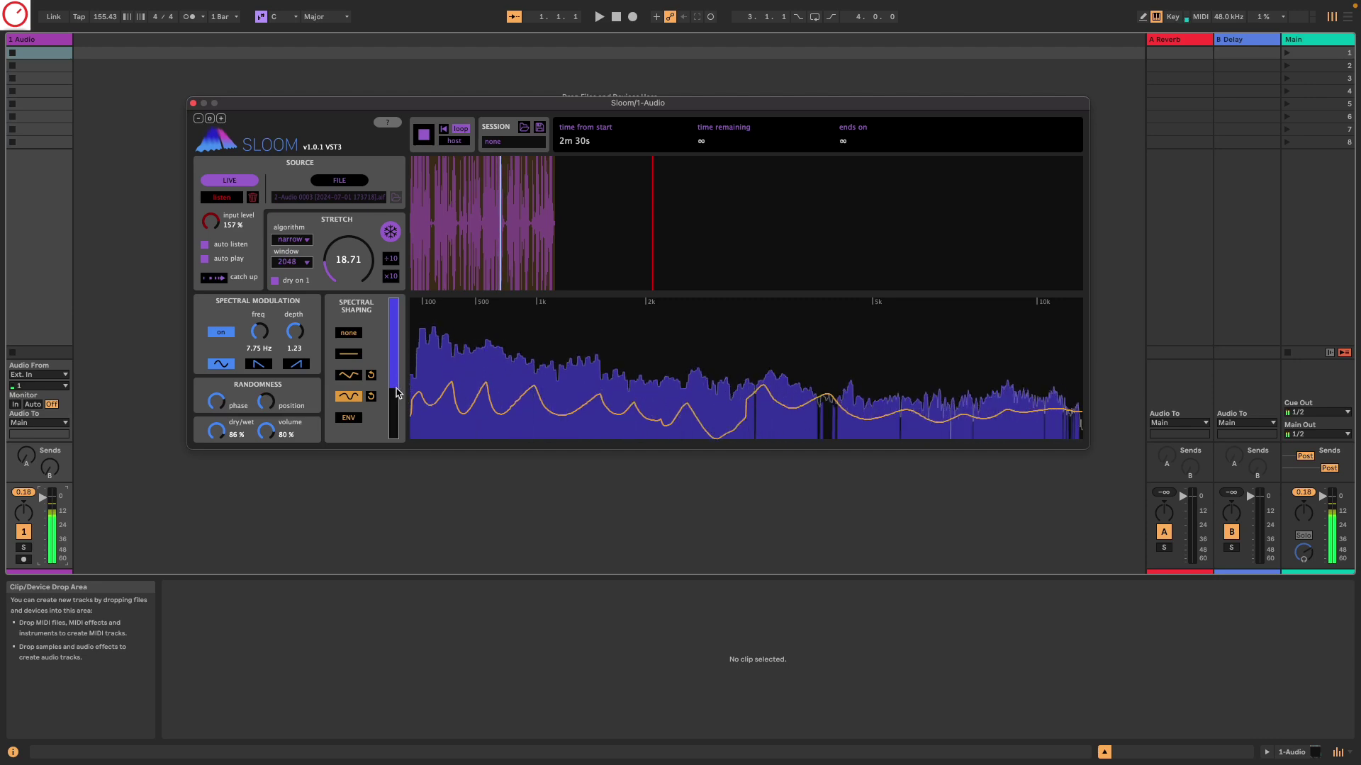
left_click_drag(398, 394, 397, 364)
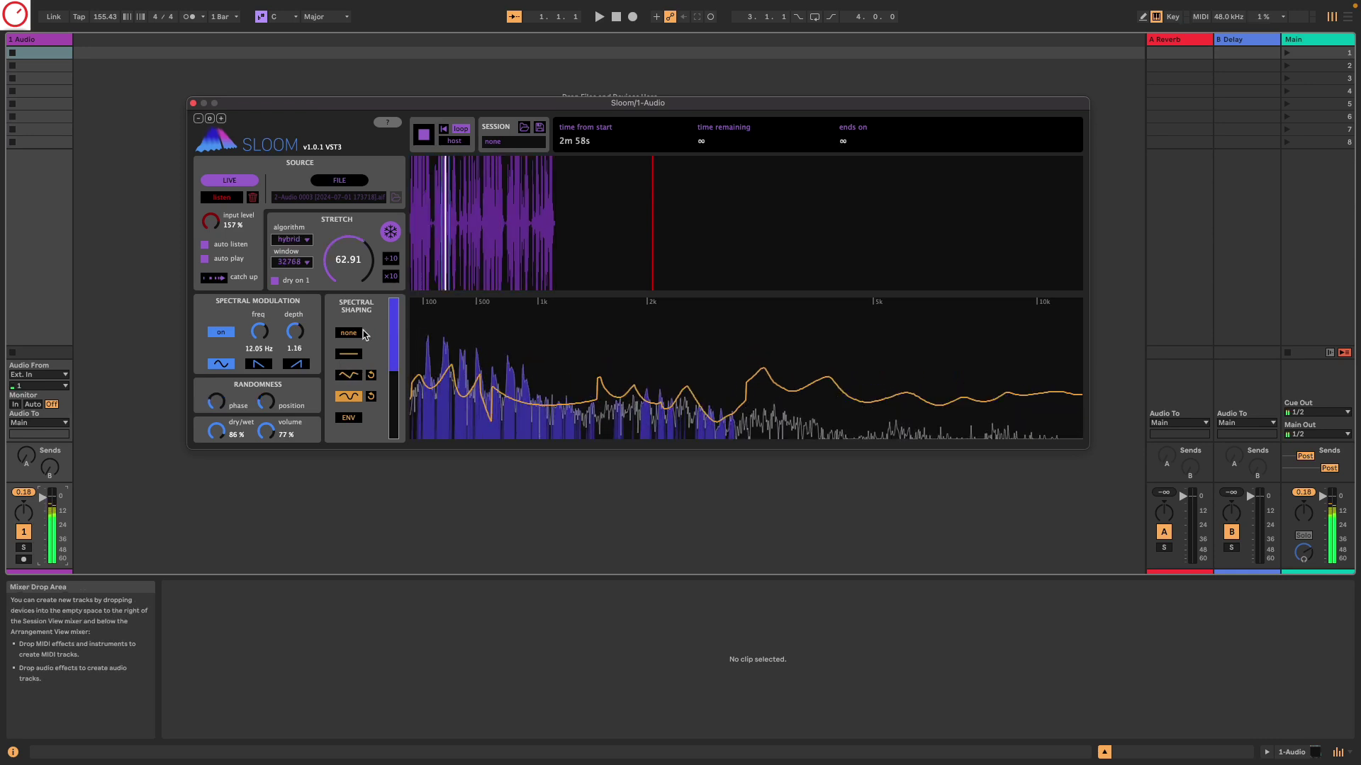
Step: Switch spectral shaping to the breakpoint curve and set the stretch window to 16384
left_click(347, 375)
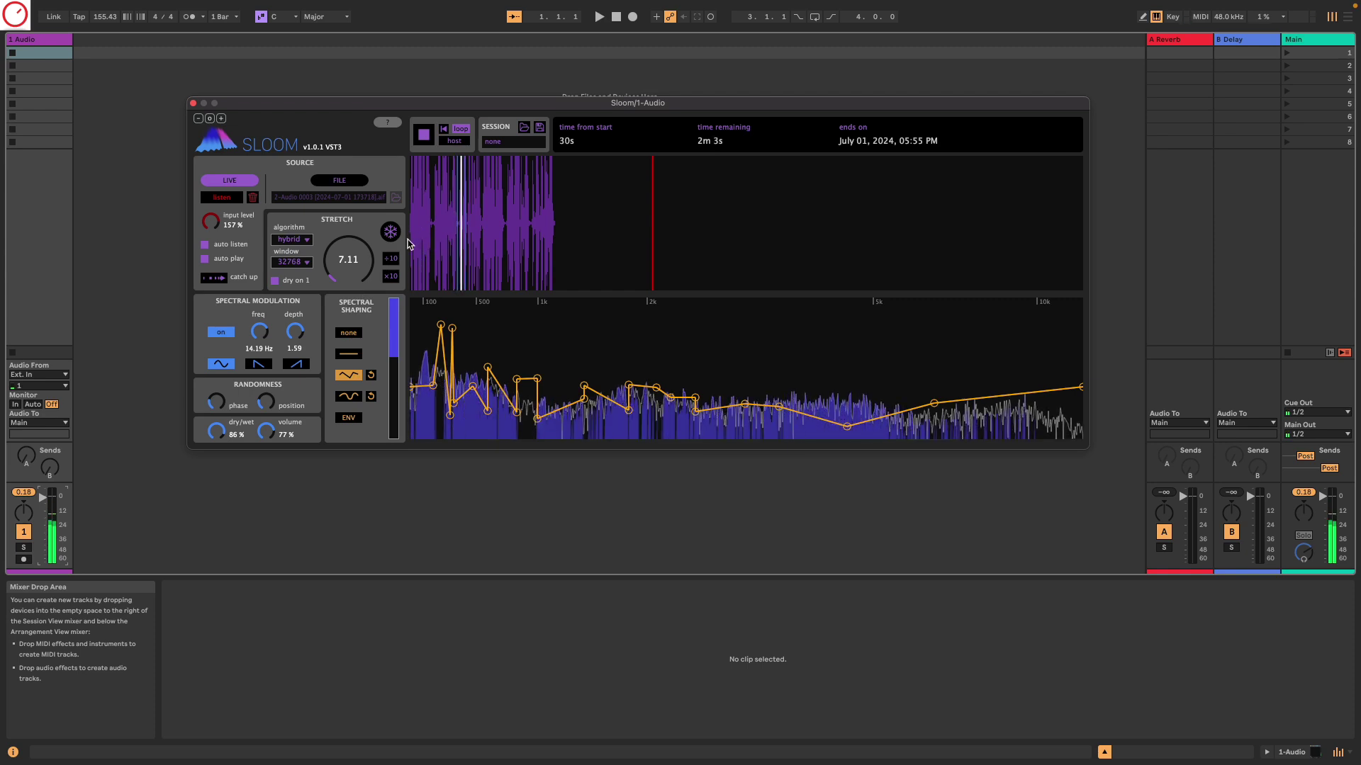
left_click(290, 263)
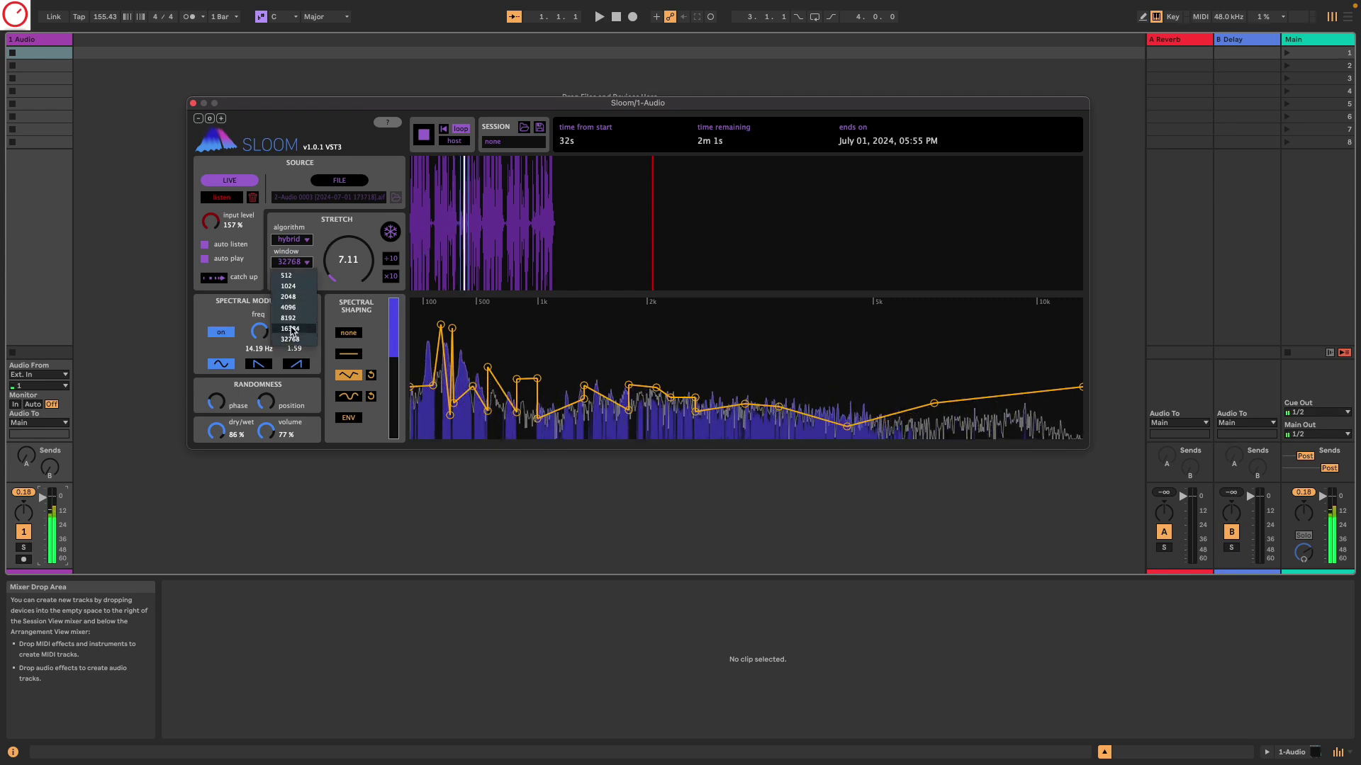
left_click(296, 329)
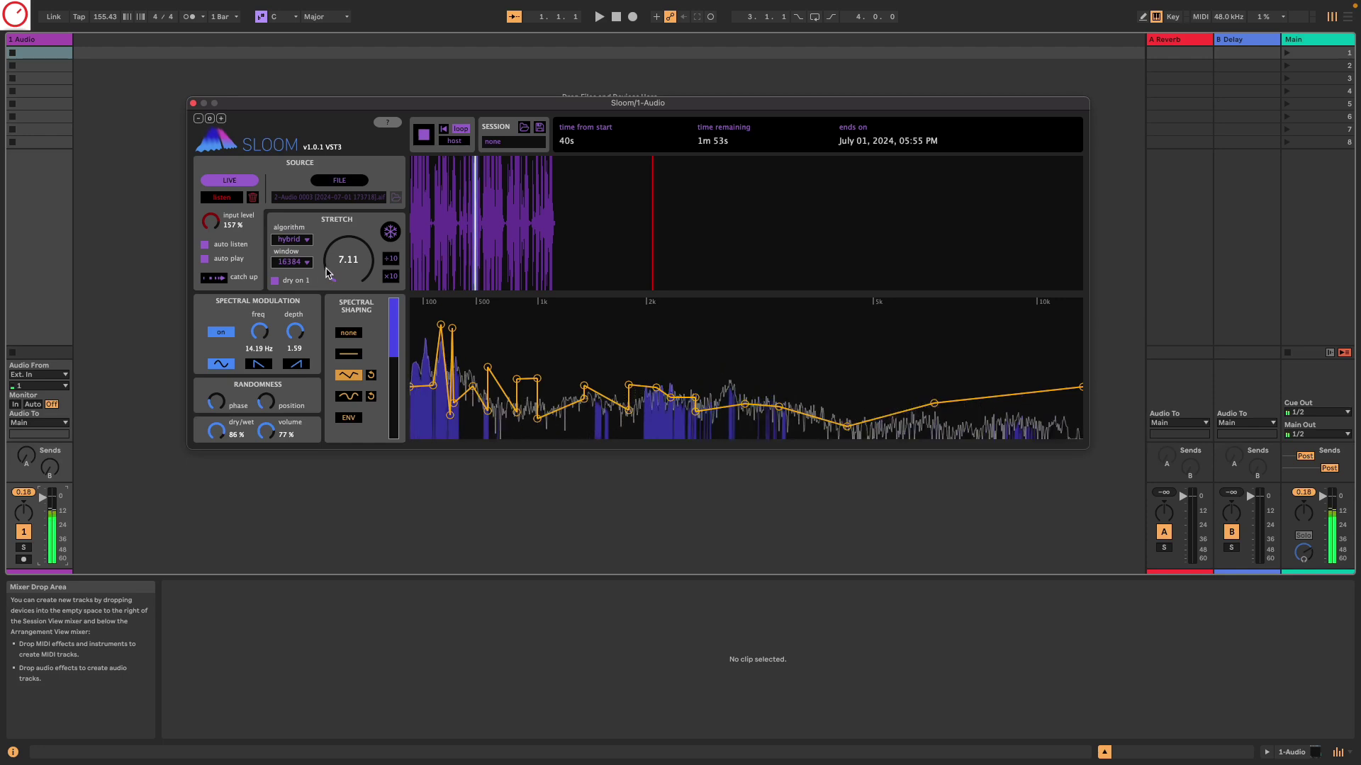
Step: Sweep the stretch factor up to 10.41 and down to 3.77, and settle it at 5.02
scroll(328, 268, "up", 3)
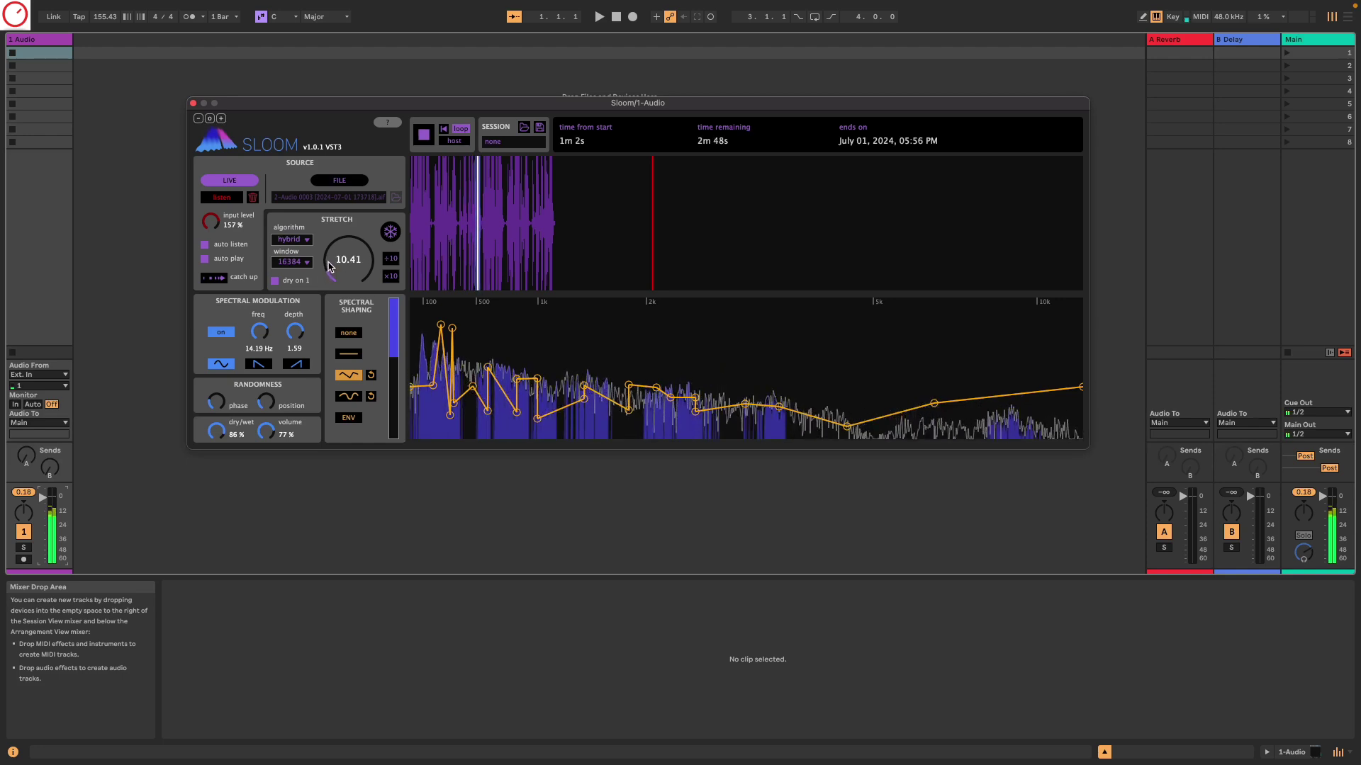
scroll(329, 268, "down", 5)
scroll(333, 277, "down", 2)
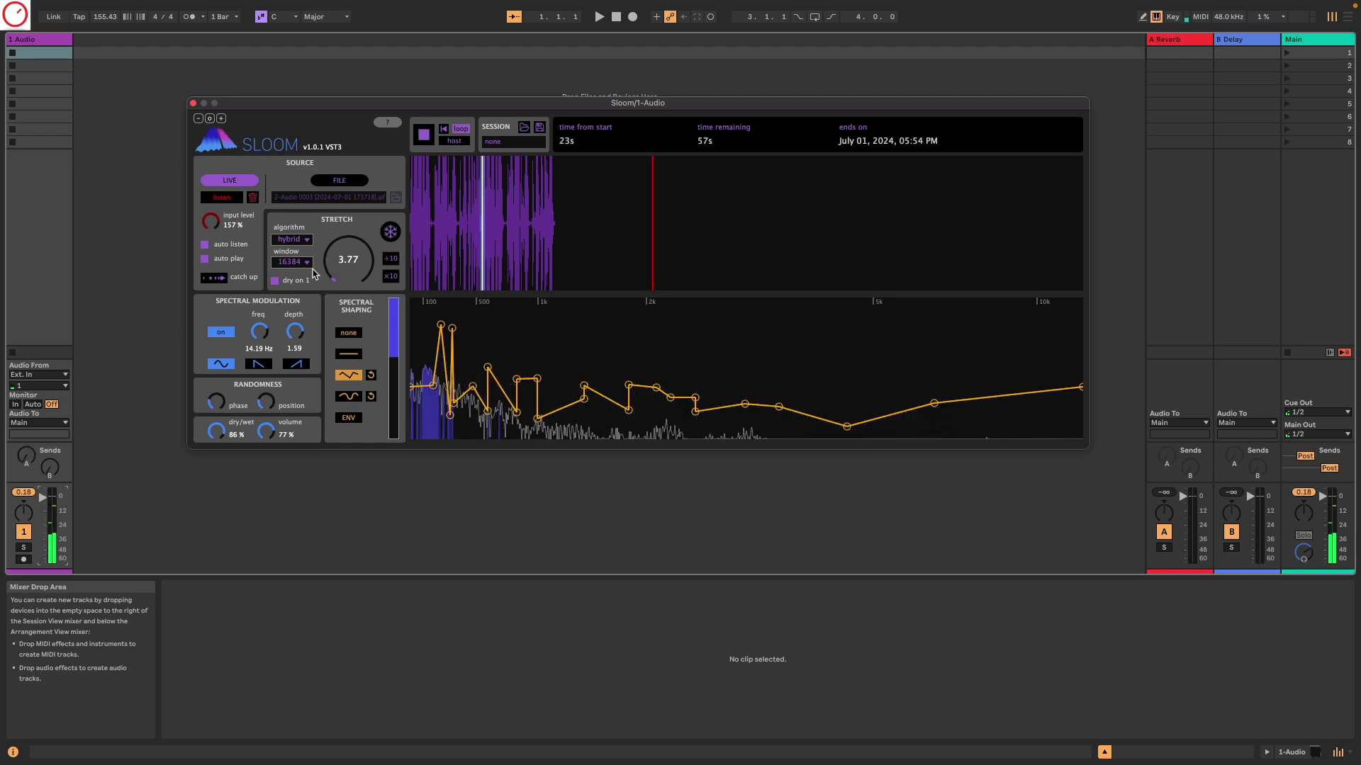
scroll(329, 276, "up", 4)
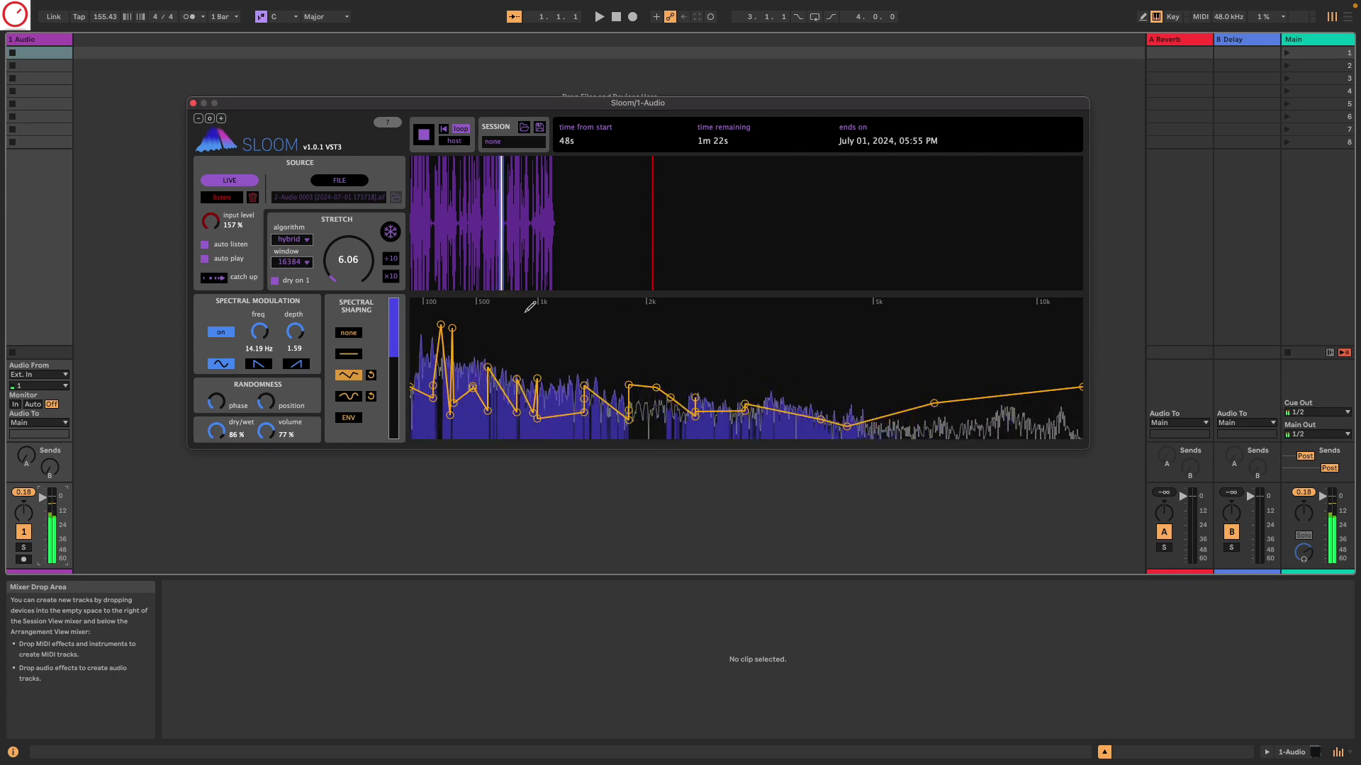
left_click_drag(346, 267, 347, 257)
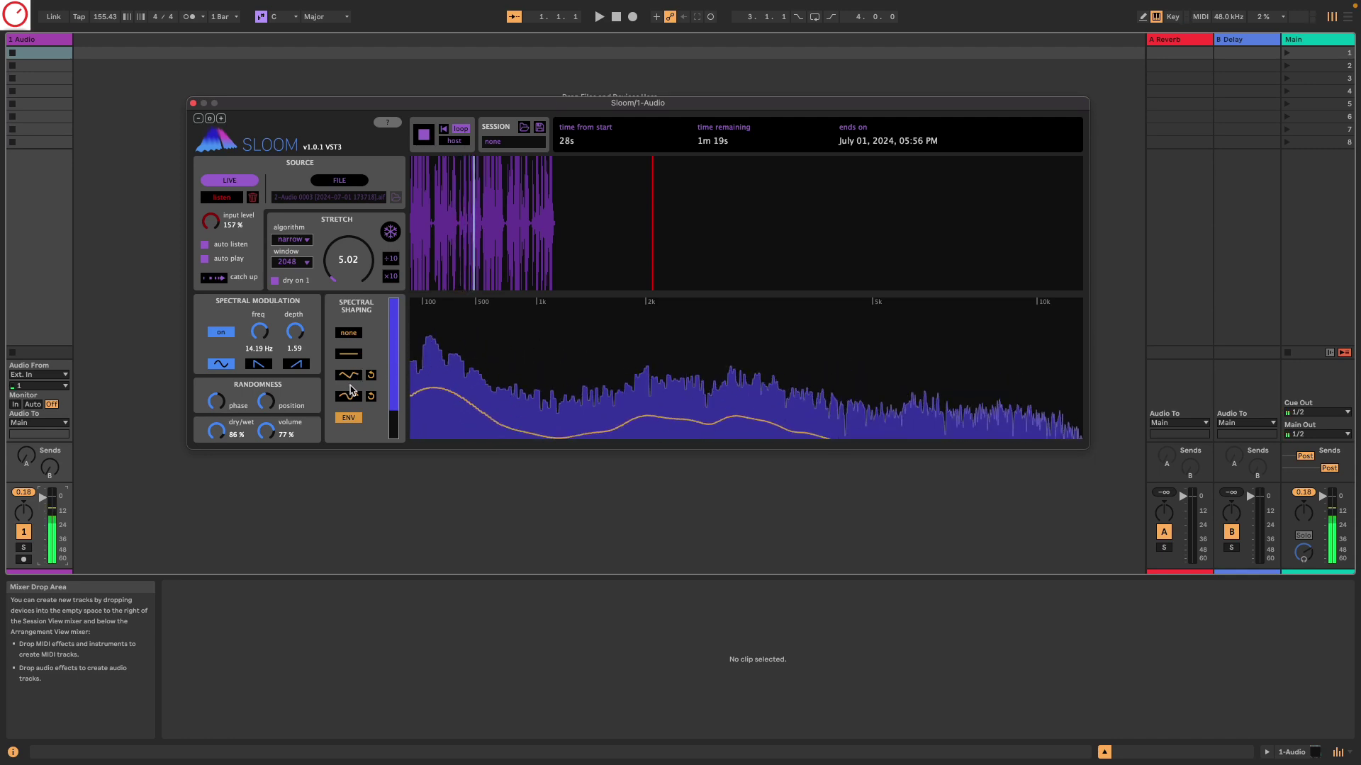
Step: Switch spectral shaping to the freehand curve and lower the stretch factor to 4.75
left_click(349, 397)
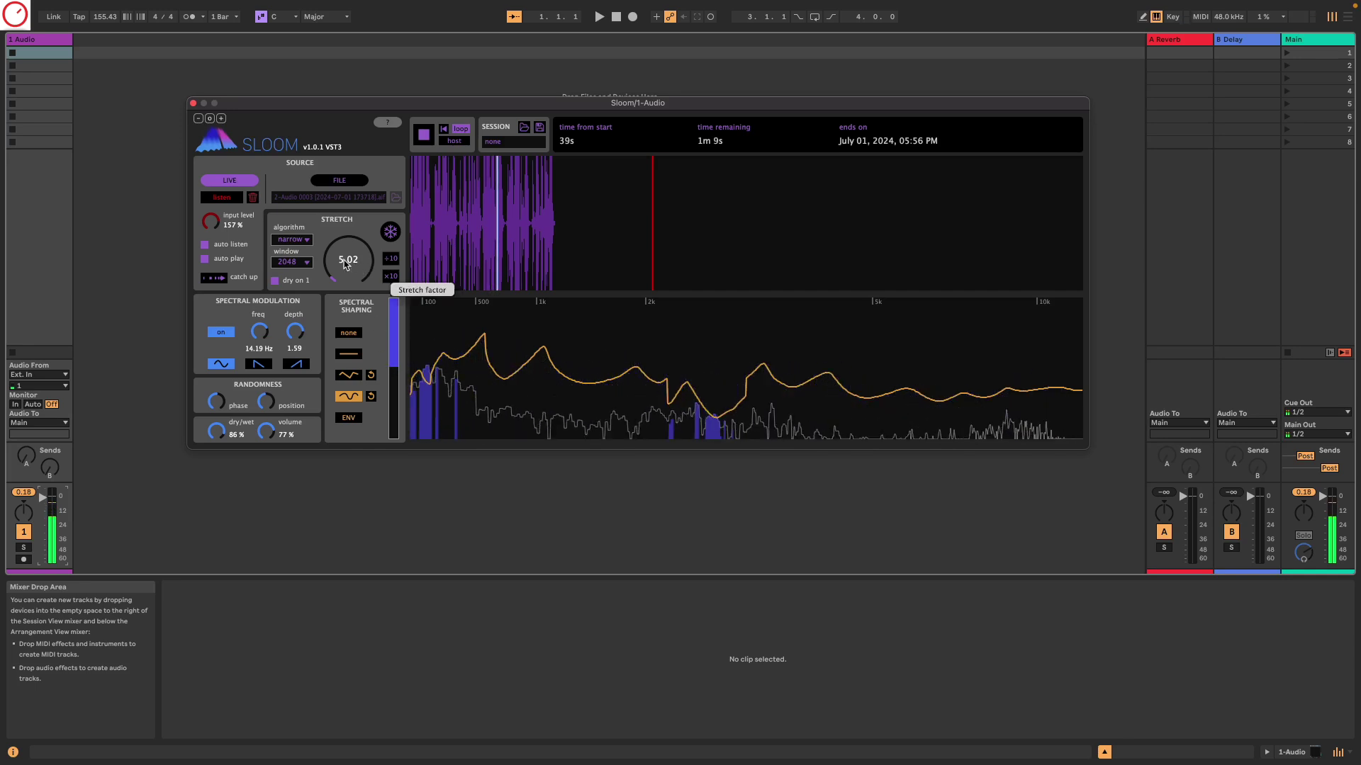
mouse_move(348, 266)
left_mouse_down()
mouse_move(341, 256)
mouse_move(337, 270)
mouse_move(362, 283)
mouse_move(347, 286)
left_mouse_up()
Step: Set the stretch window to 512 and move playback to near the start of the recorded waveform
left_click(291, 263)
left_click(291, 276)
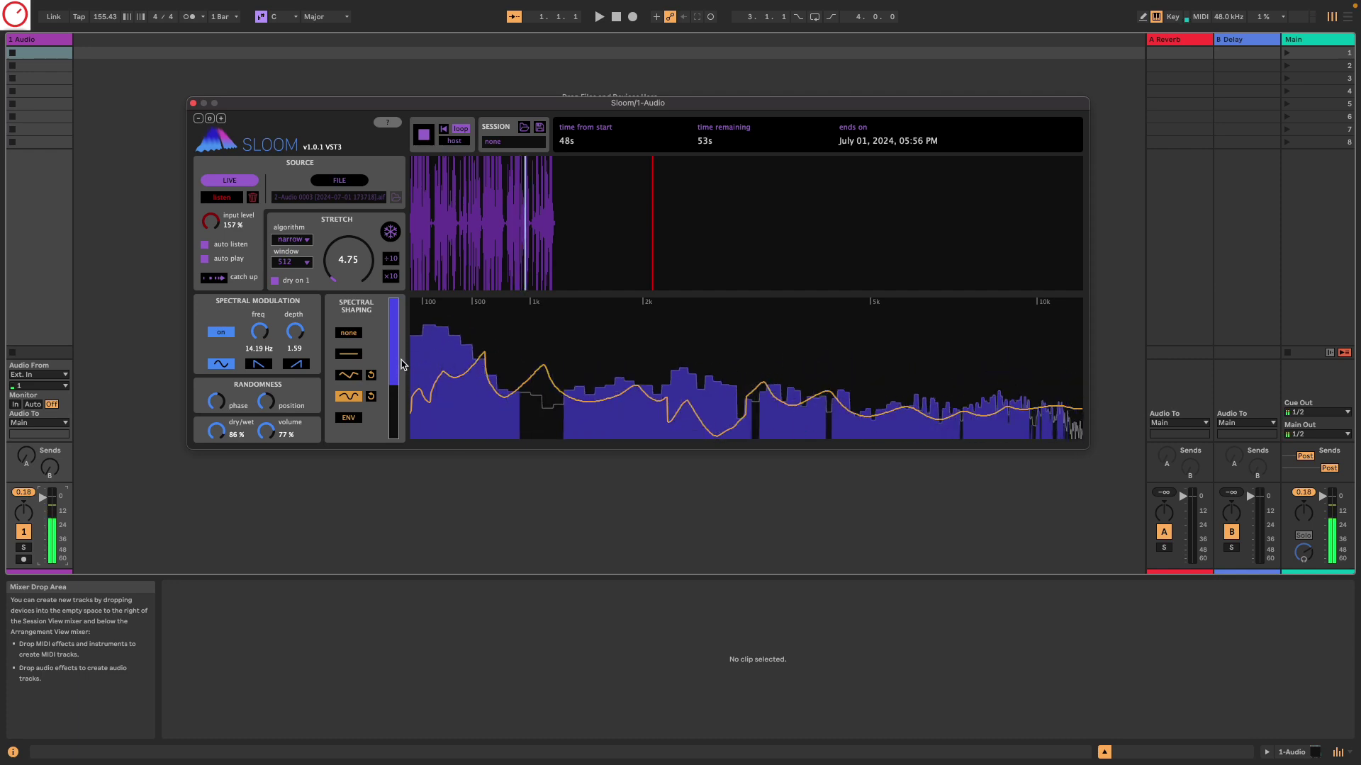
left_click(417, 219)
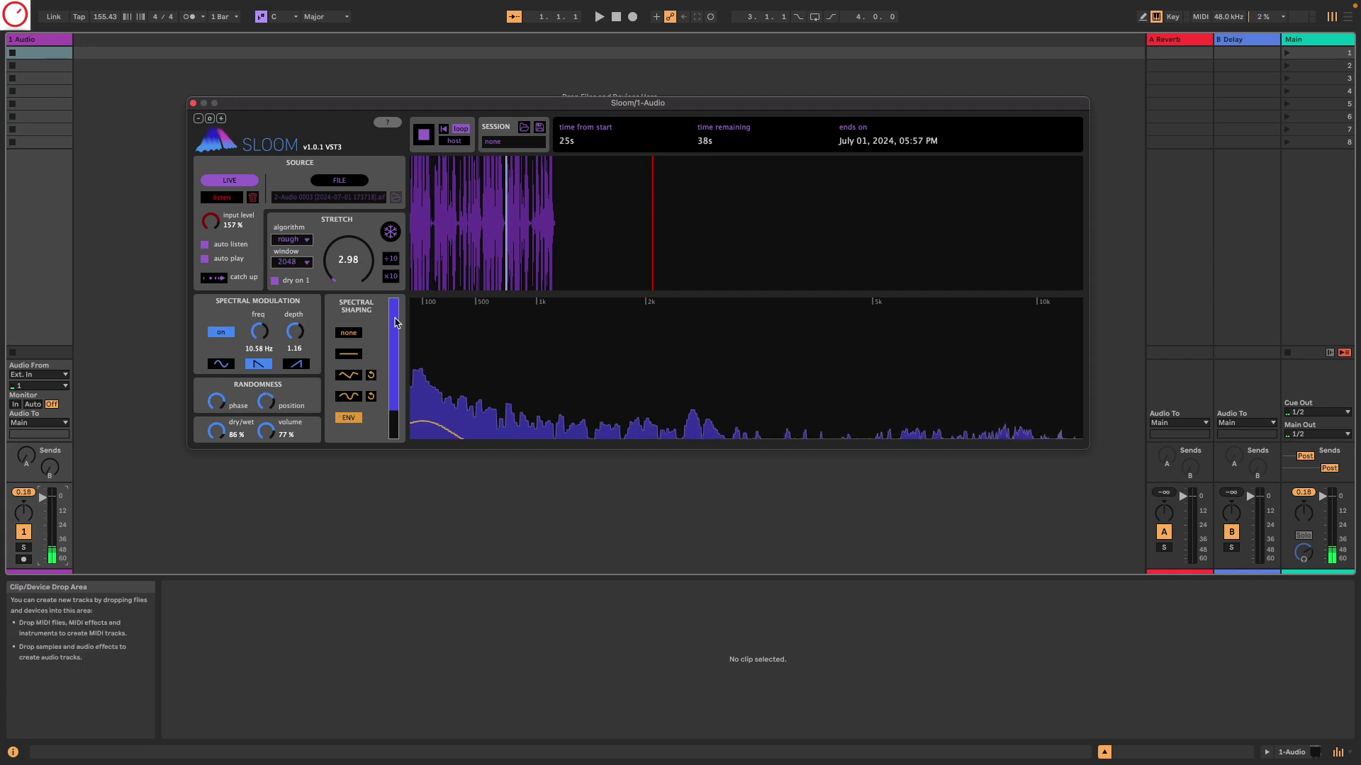
Step: Set the stretch window to 1024 and vary the stretch factor through 27.38, settling at 15.99
left_click_drag(354, 281, 351, 265)
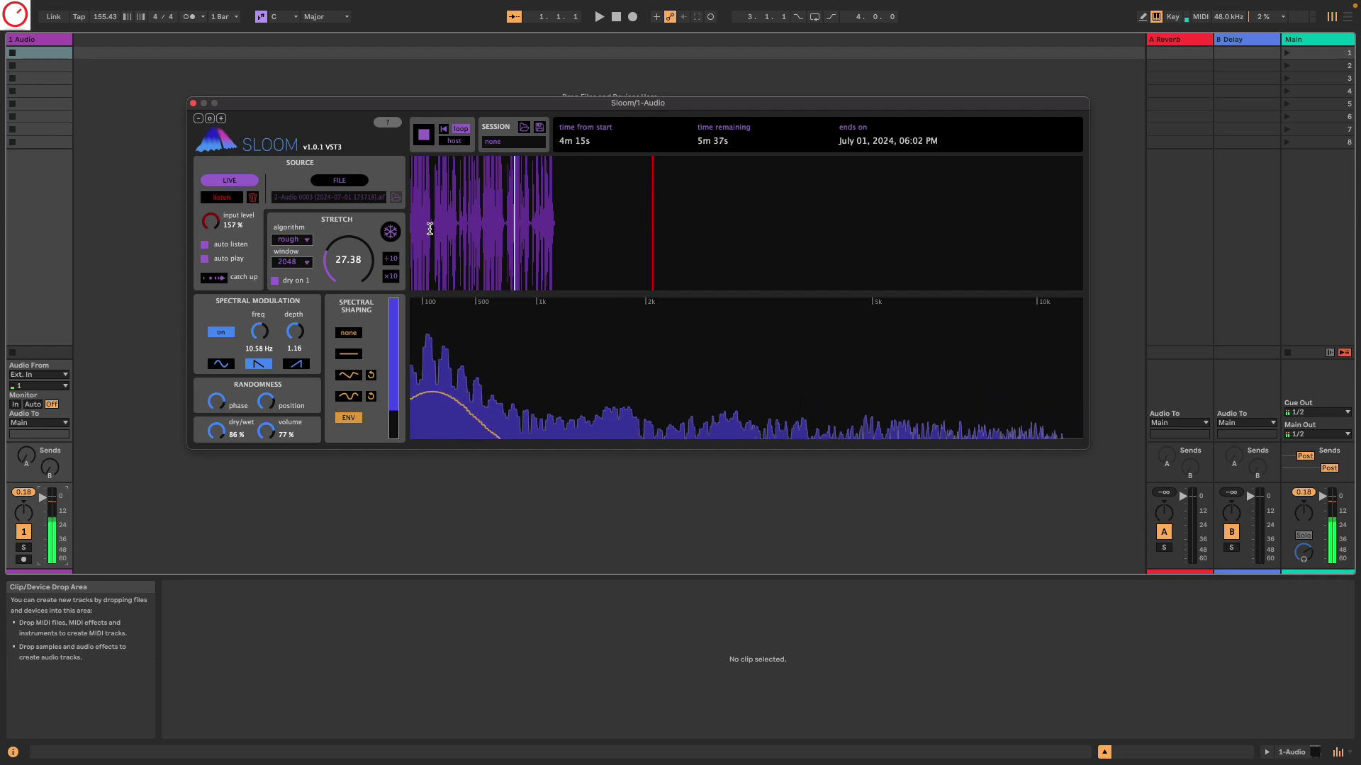
left_click(307, 263)
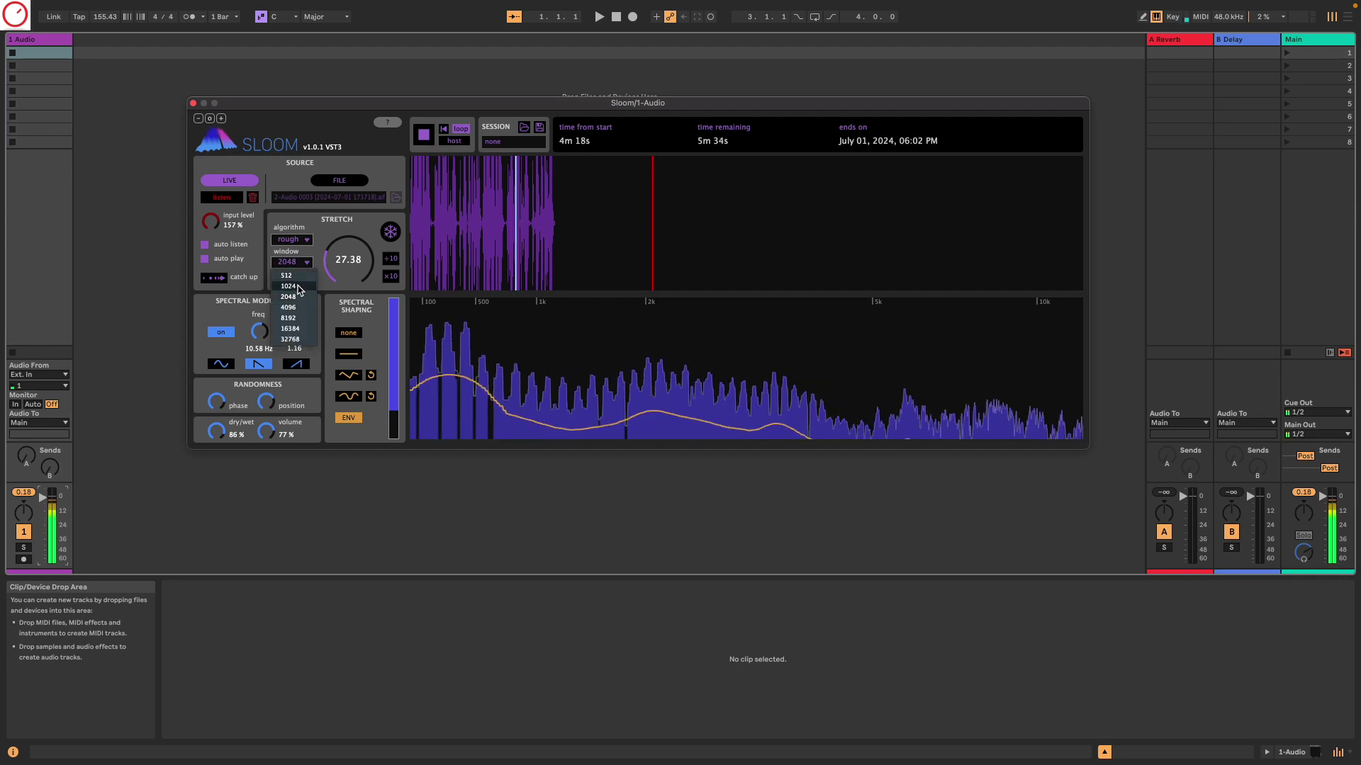
left_click(298, 287)
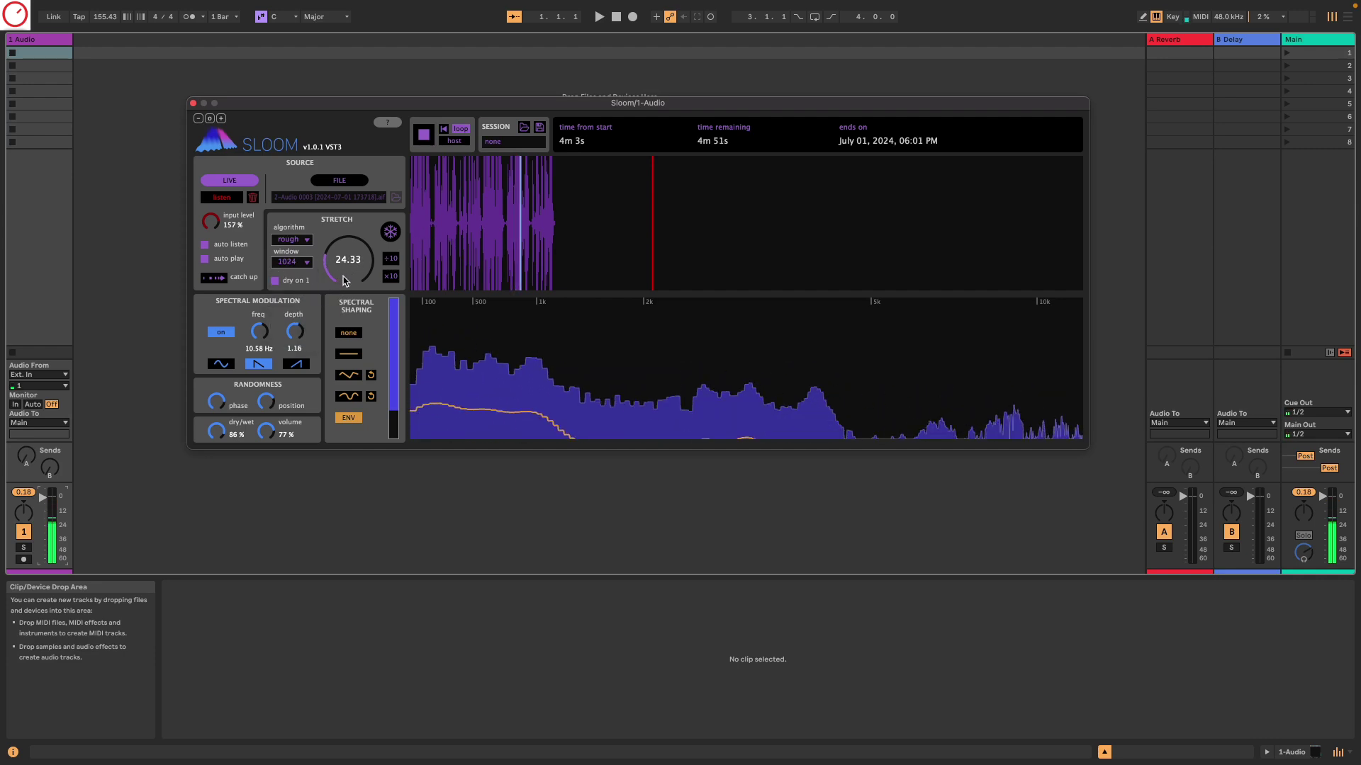
left_click_drag(343, 280, 346, 297)
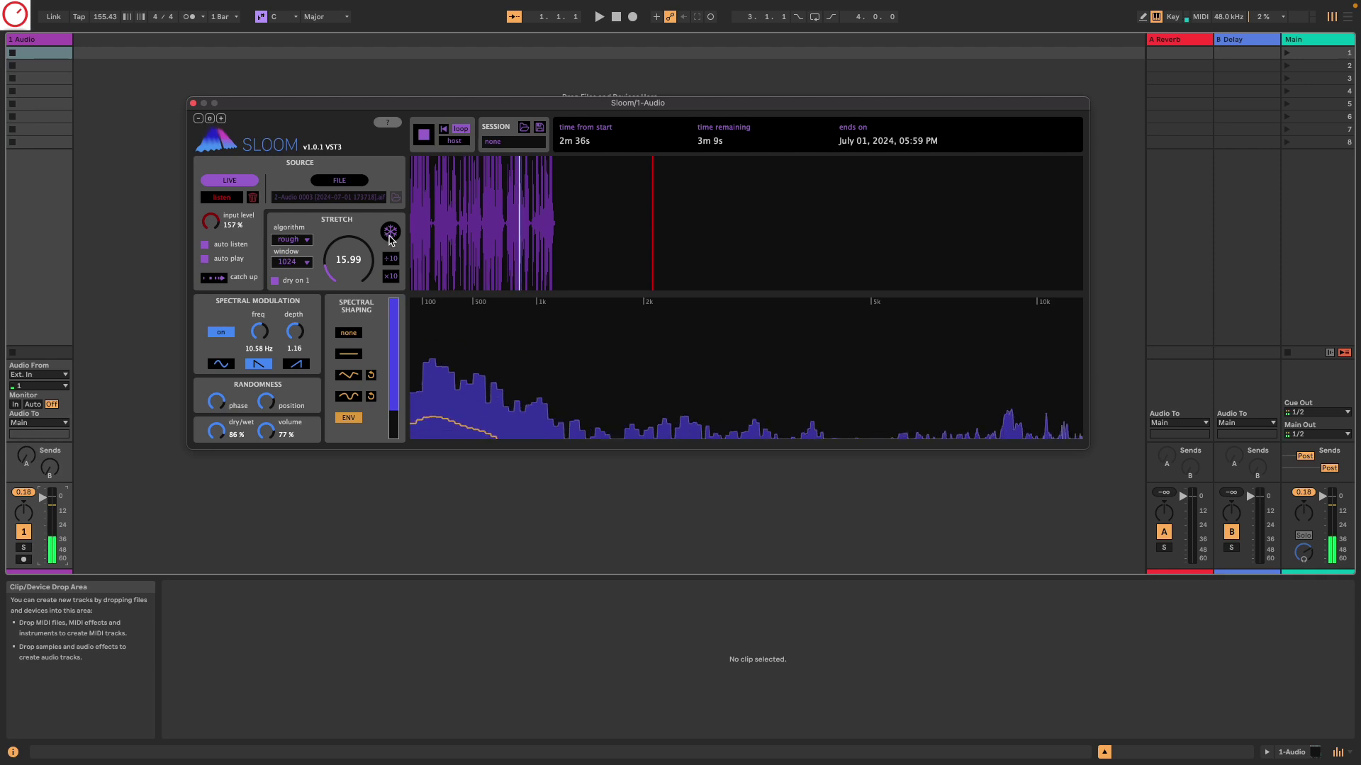
Step: Freeze the stretched playback and move the frozen position to about the middle of the recorded waveform
left_click(389, 238)
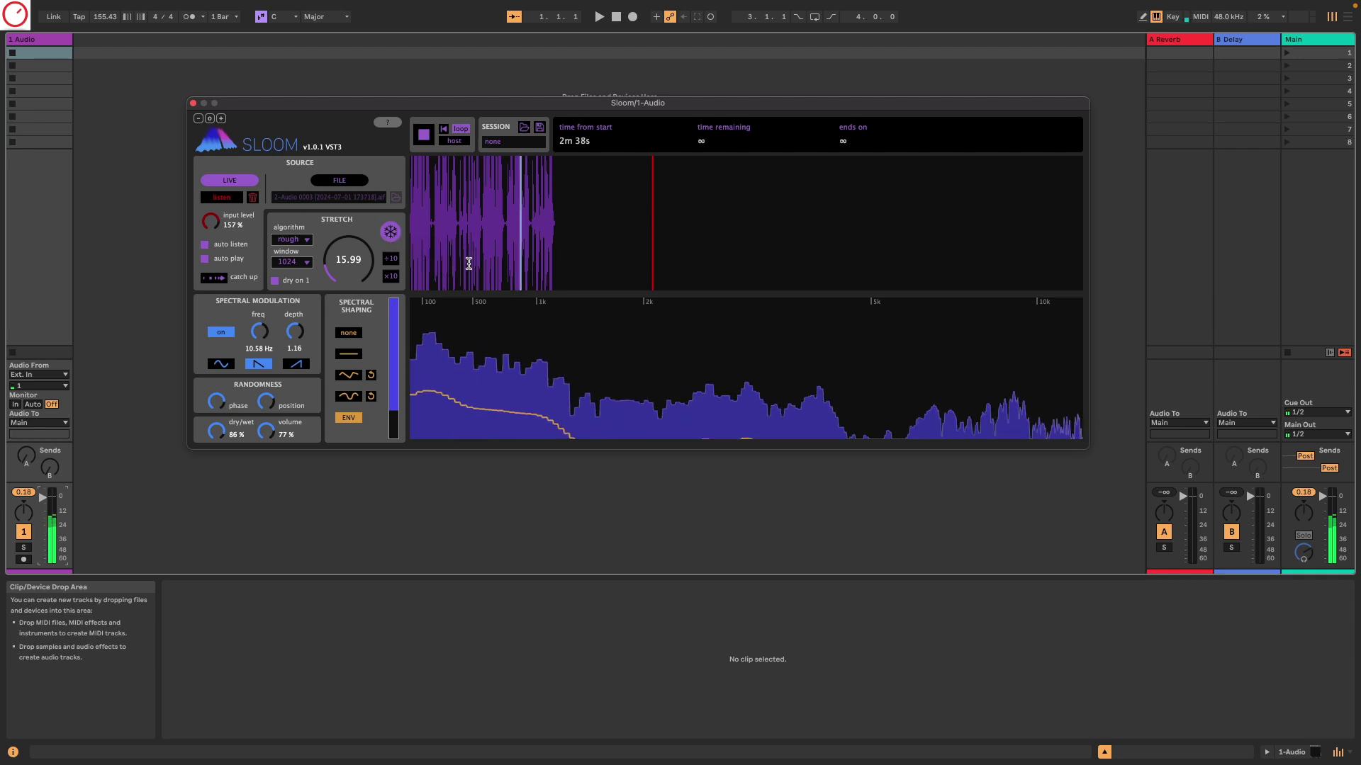
left_click(487, 225)
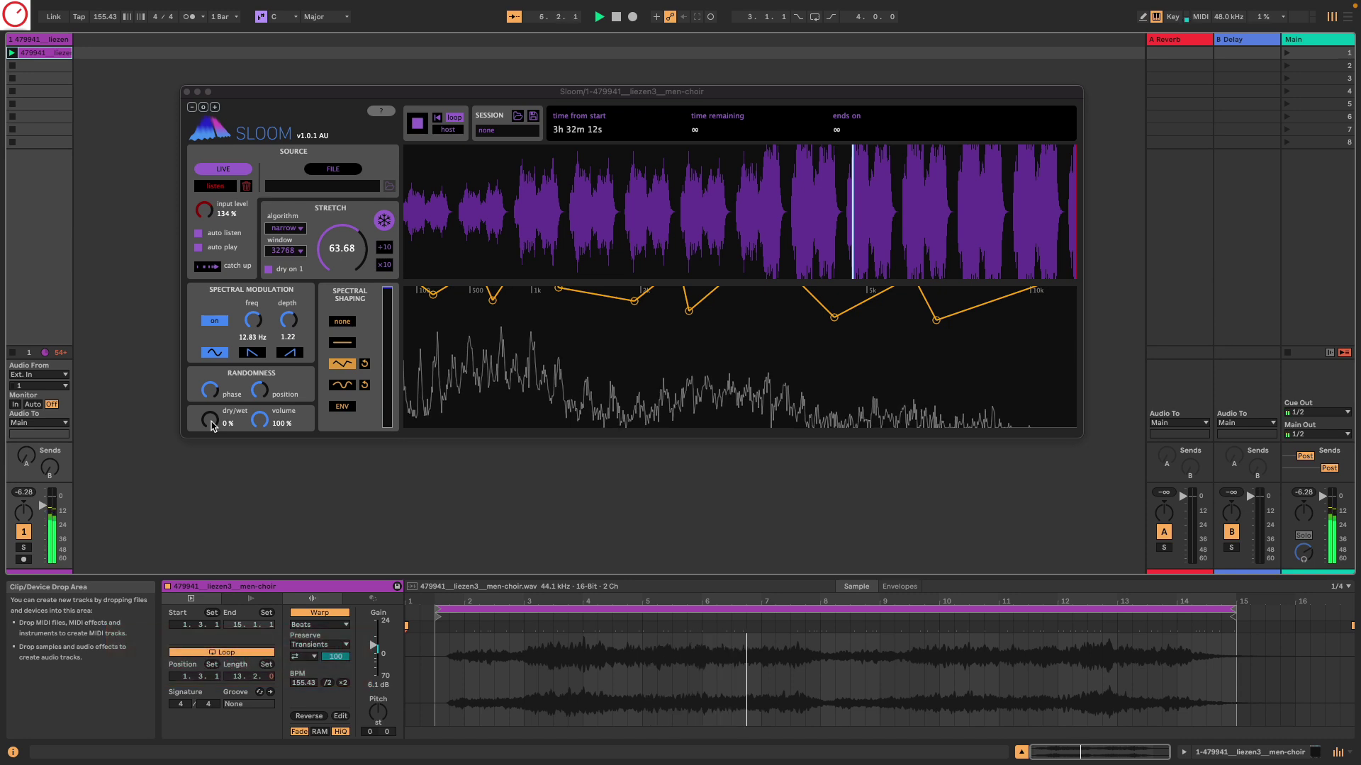
Step: Set dry/wet to 100 % for the men's choir track and gradually bring the breakpoint spectral shaping curve down with its global level
left_click_drag(213, 426, 213, 382)
left_click_drag(388, 290, 395, 346)
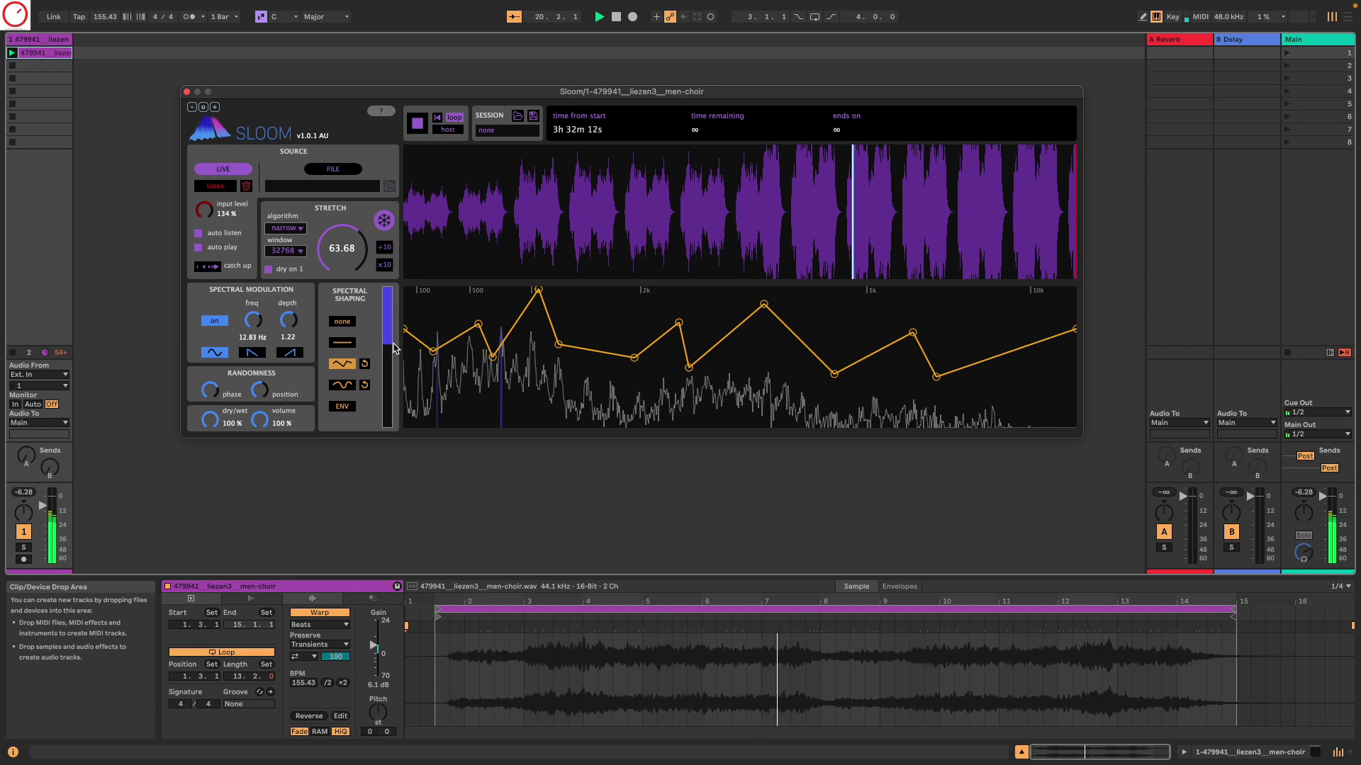
left_click_drag(393, 344, 394, 370)
left_click_drag(395, 378, 396, 389)
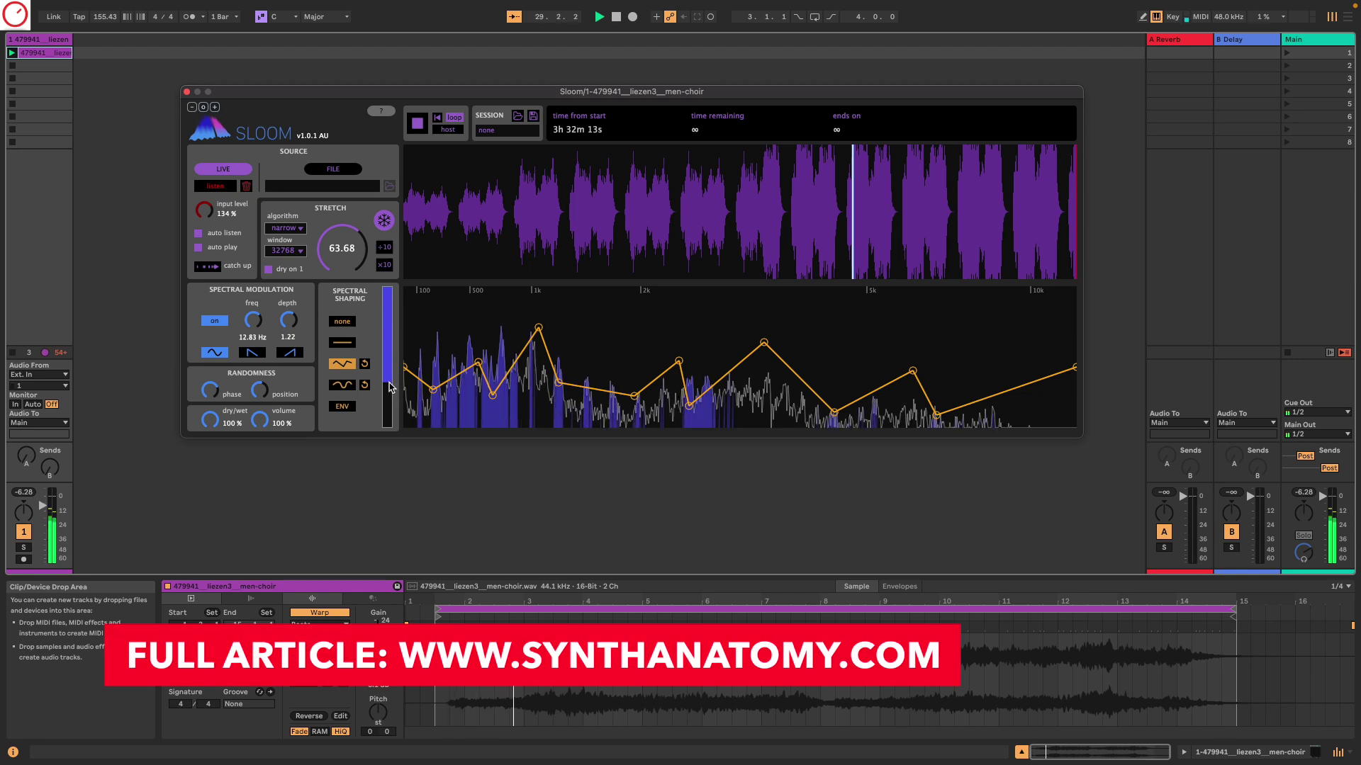
left_click_drag(390, 386, 395, 409)
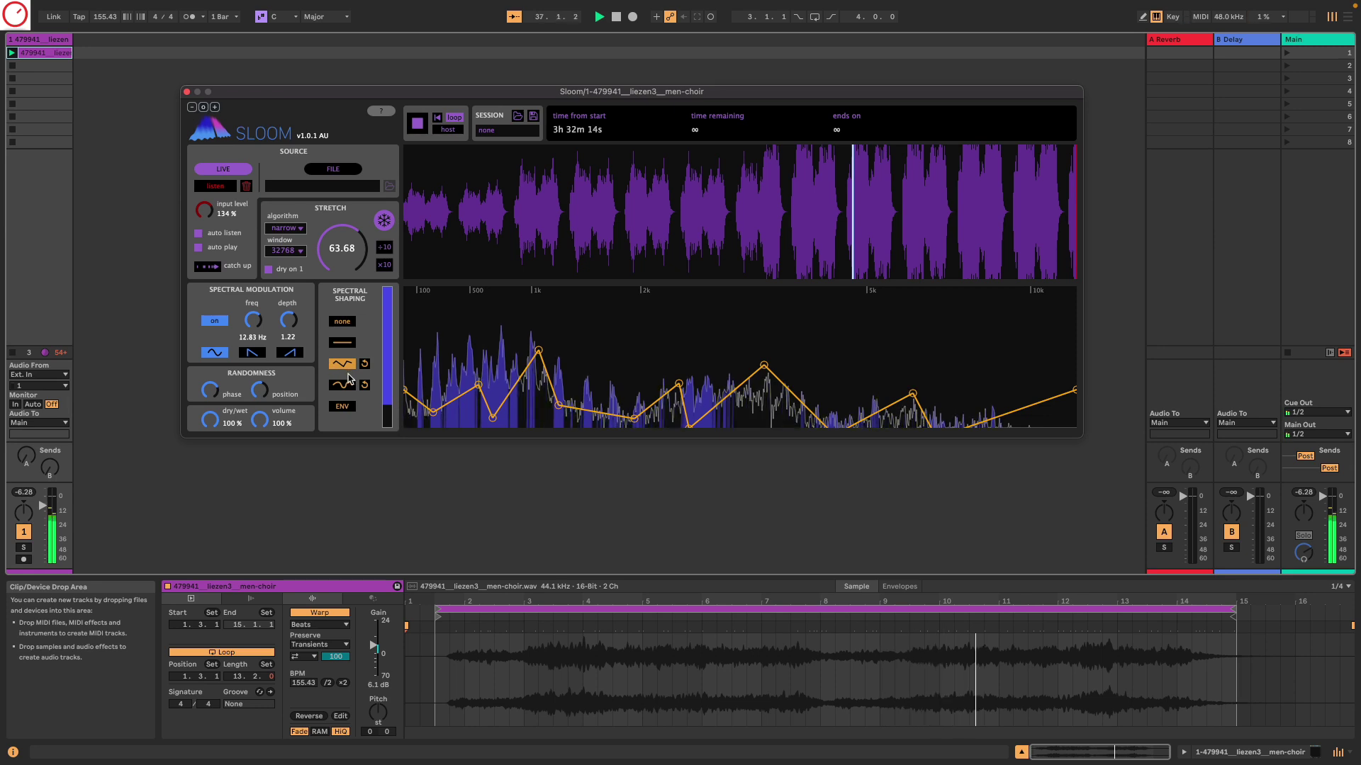
Step: Set the stretch window for the men's choir track to 16384
left_click(283, 252)
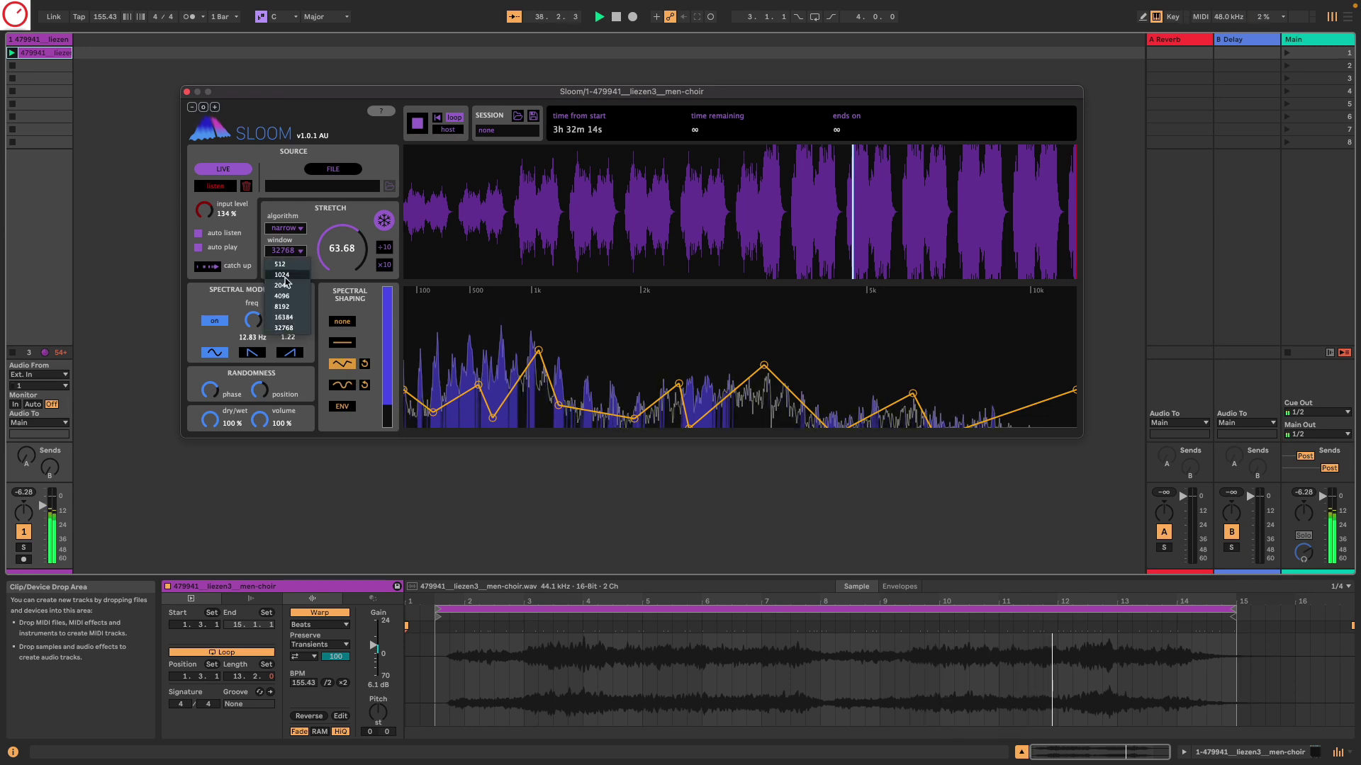
left_click(288, 316)
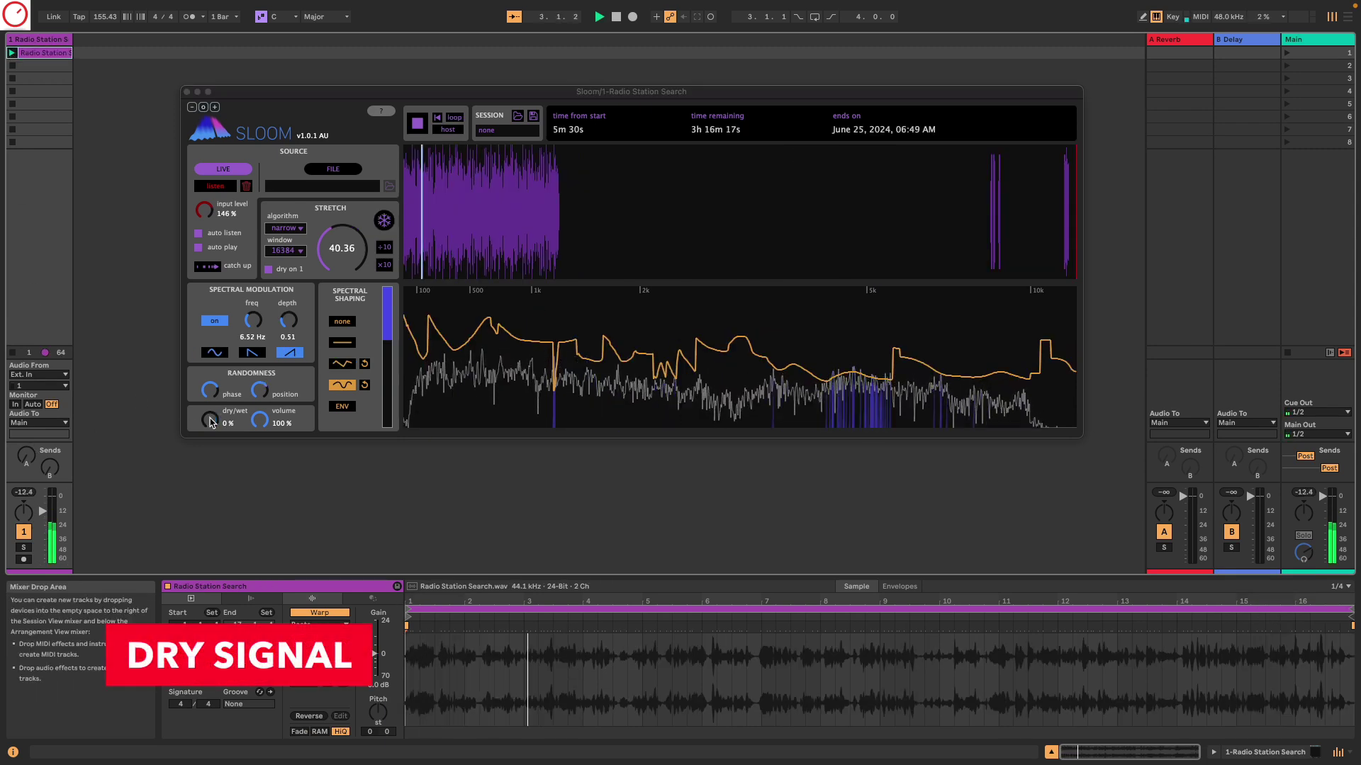
Step: Set dry/wet to 100 % for the Radio Station Search track and raise the track's volume fader
left_click_drag(211, 418, 231, 283)
left_click_drag(43, 511, 43, 494)
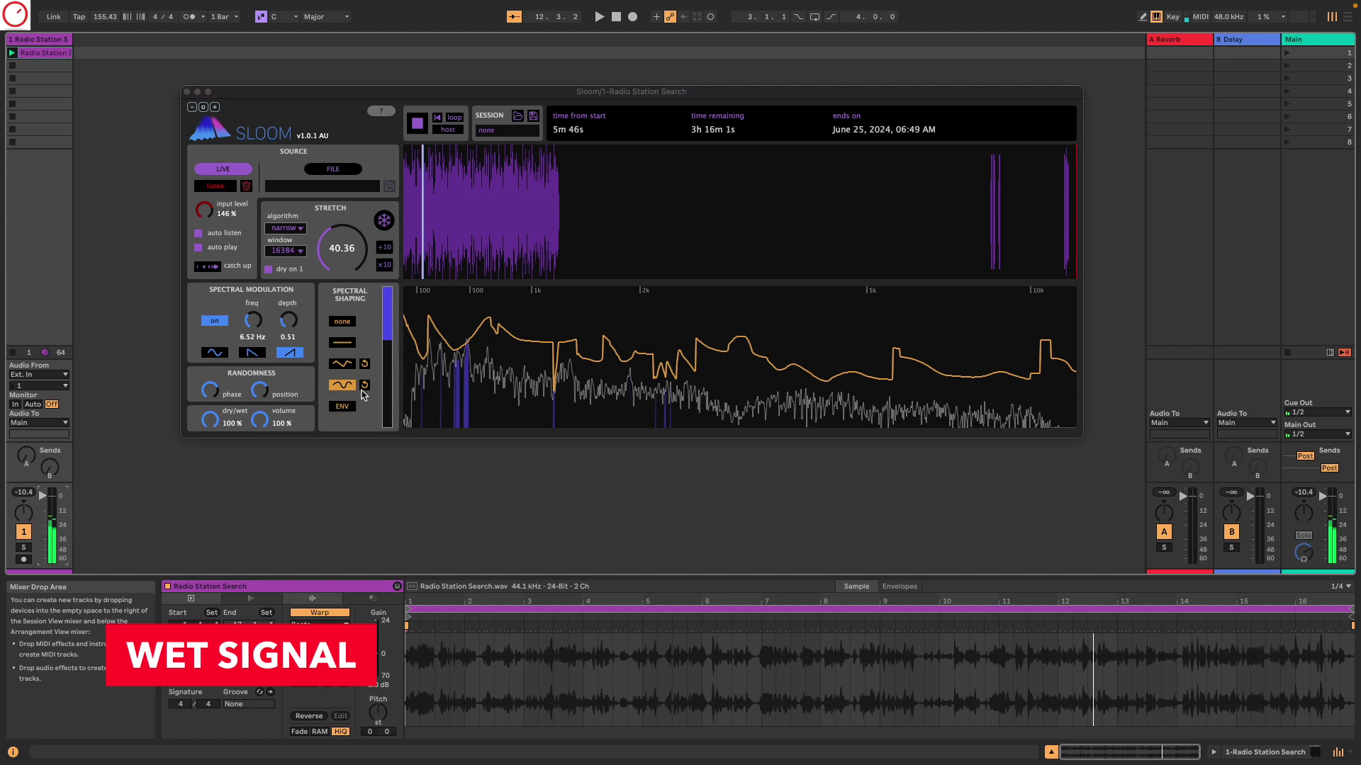
Step: Bring the freehand spectral shaping curve down with its global level and set the spectral modulation depth to 0.49
left_click(386, 346)
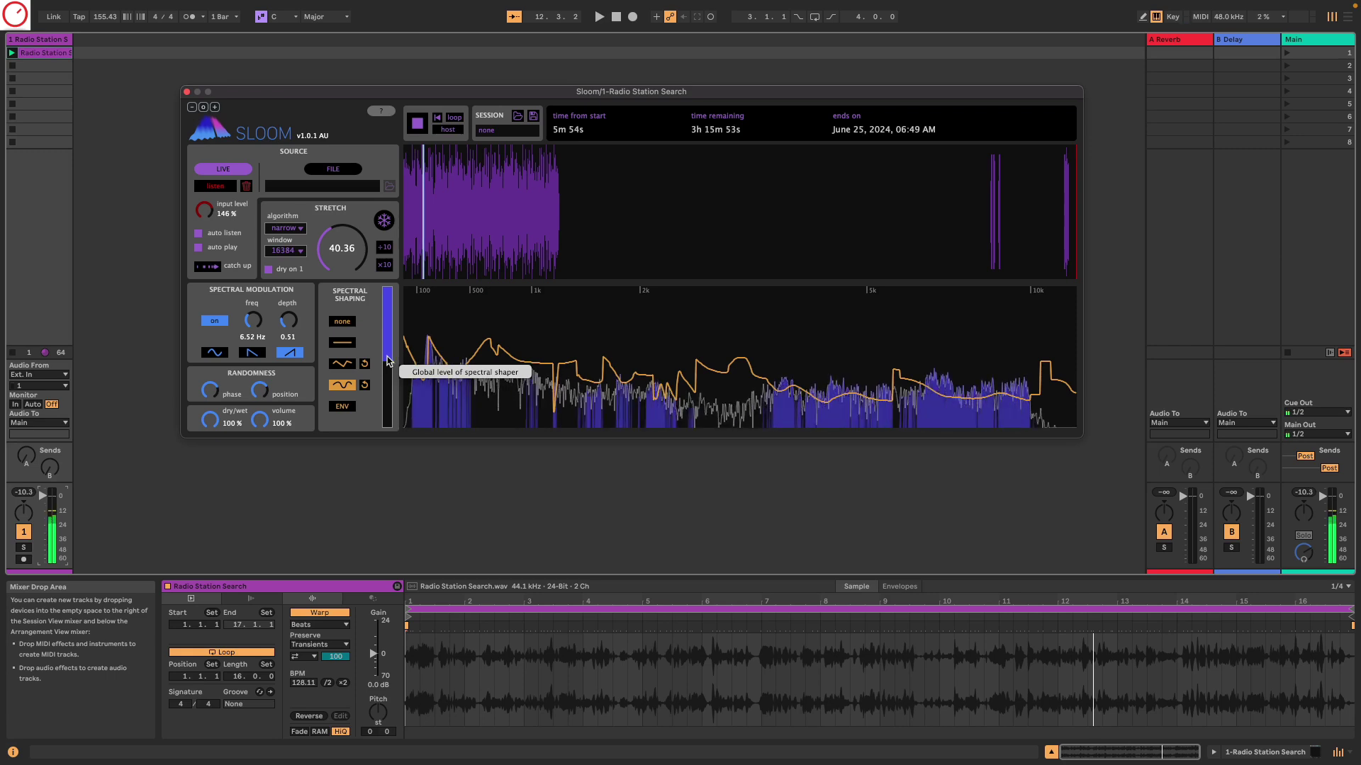
scroll(288, 323, "down", 2)
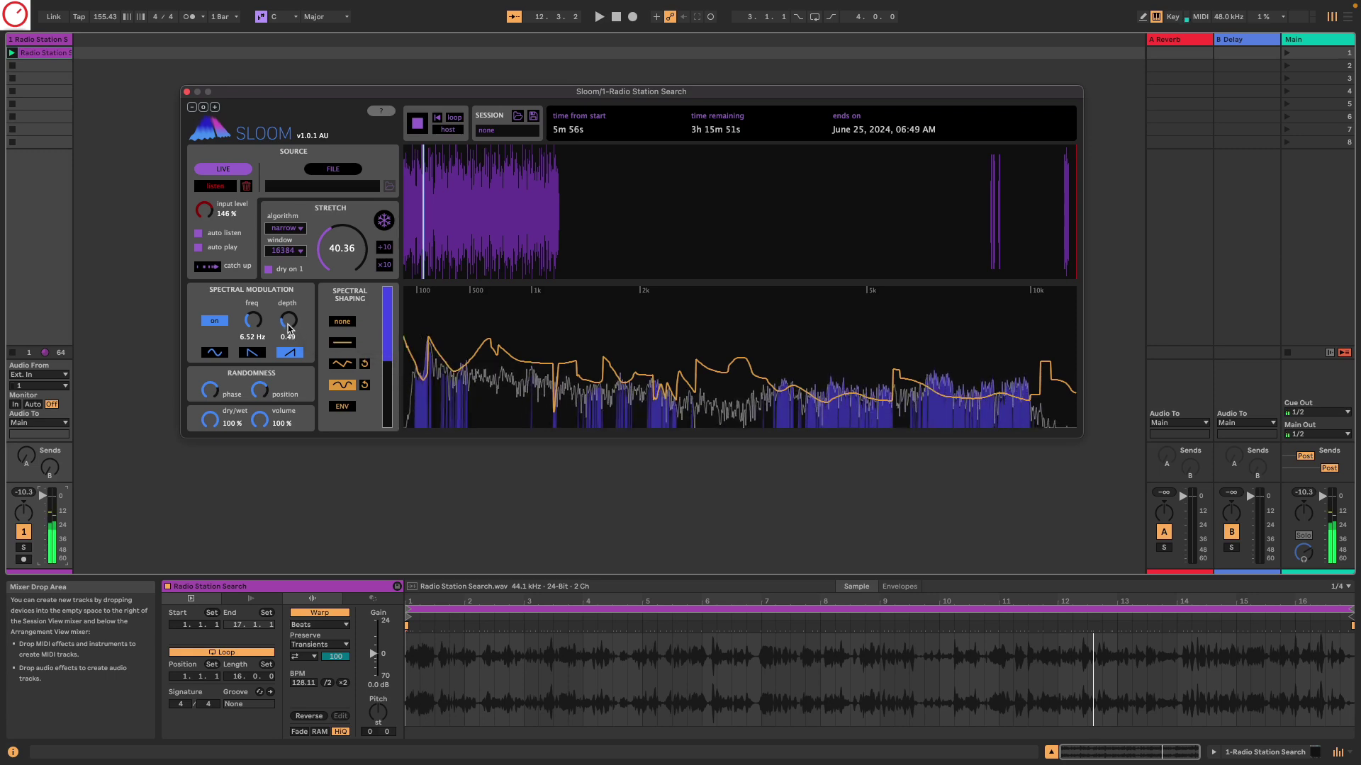
Step: Set the spectral modulation to a frequency of 6.08 Hz and a depth of 0.46, and raise the stretch factor to 64.09
scroll(253, 325, "down", 3)
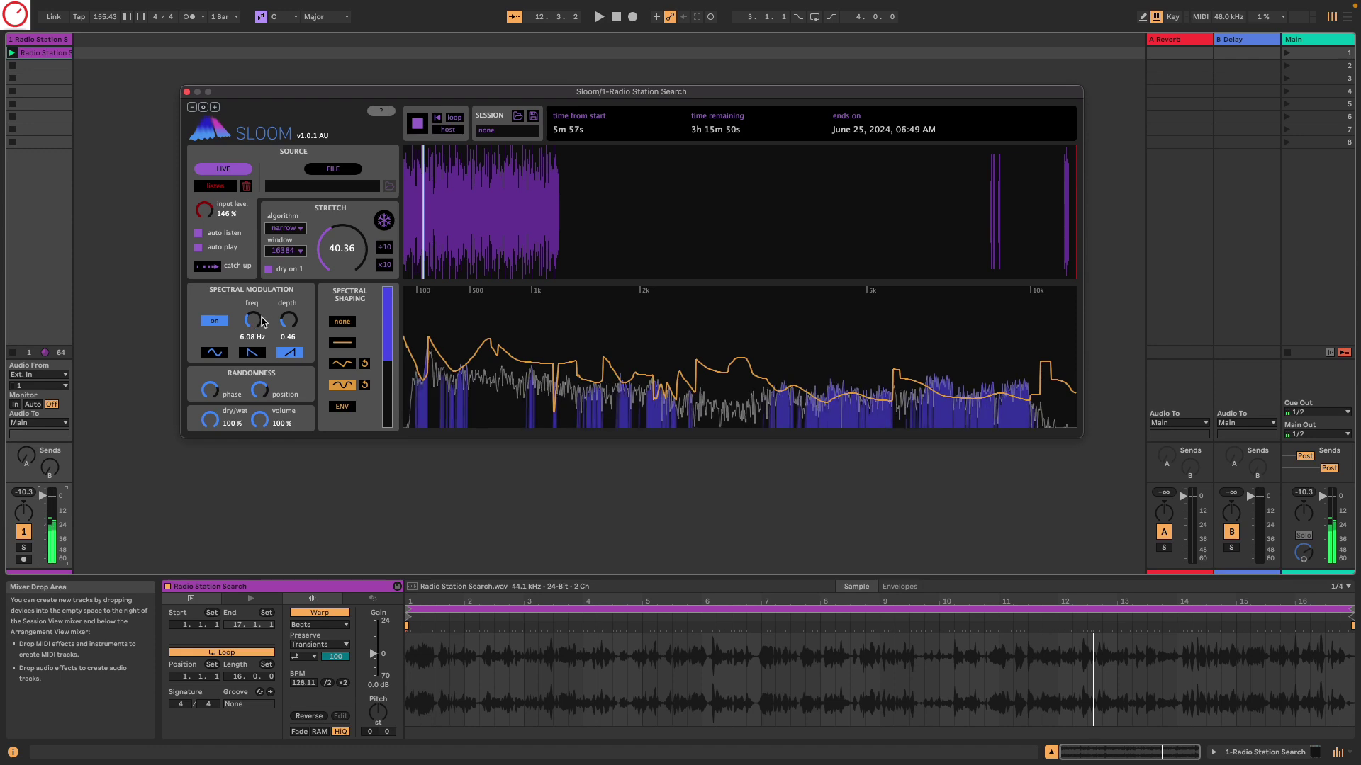
scroll(342, 270, "up", 5)
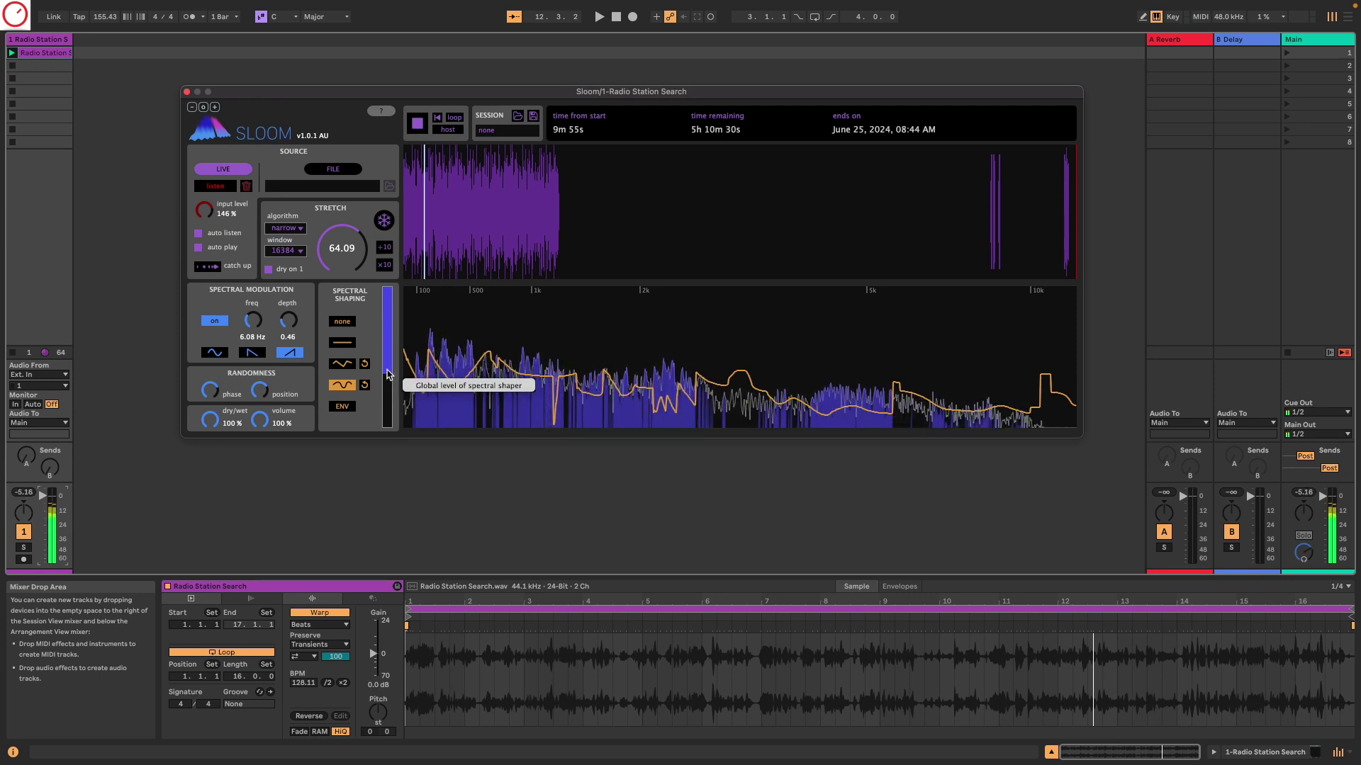
Step: Configure the Radio Station Search stretch with the robotic algorithm, a stretch factor of 79.92 and a window of 16384
left_click(289, 228)
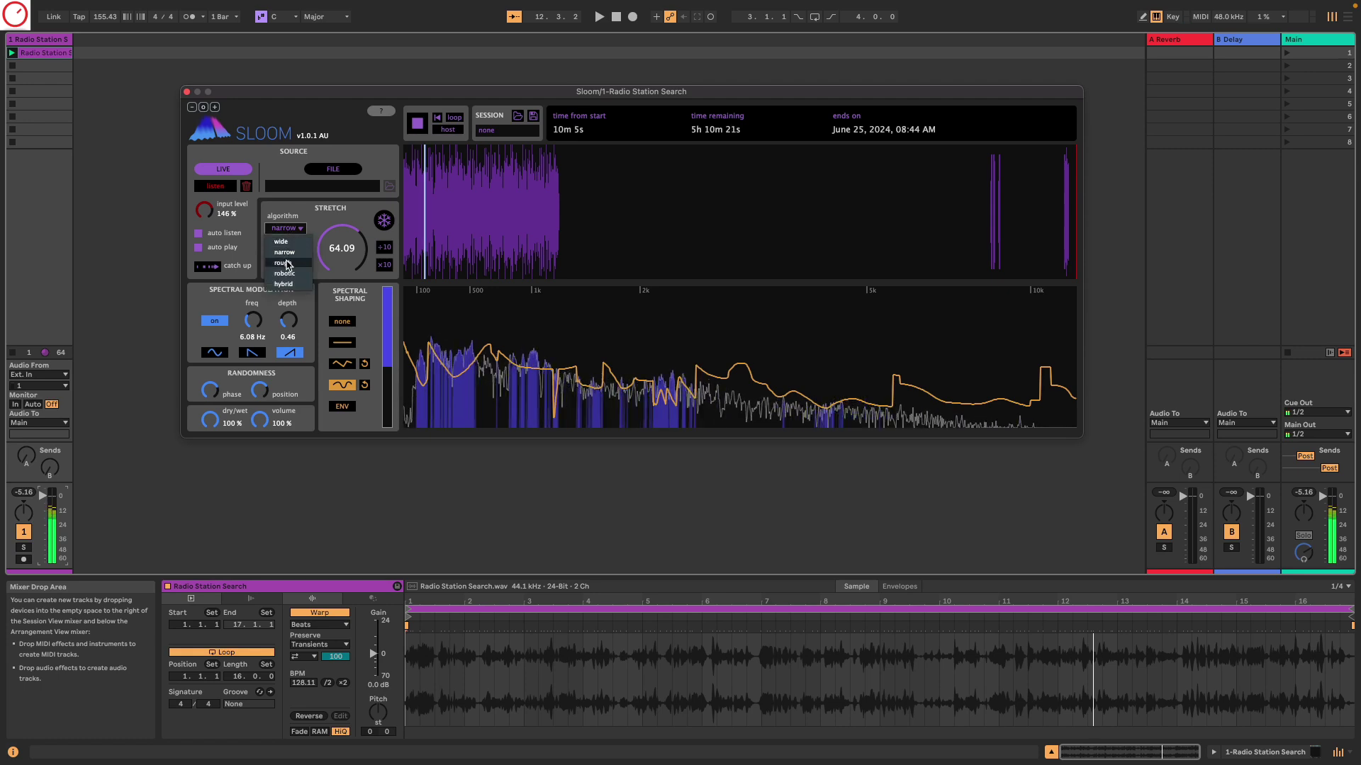
left_click(287, 264)
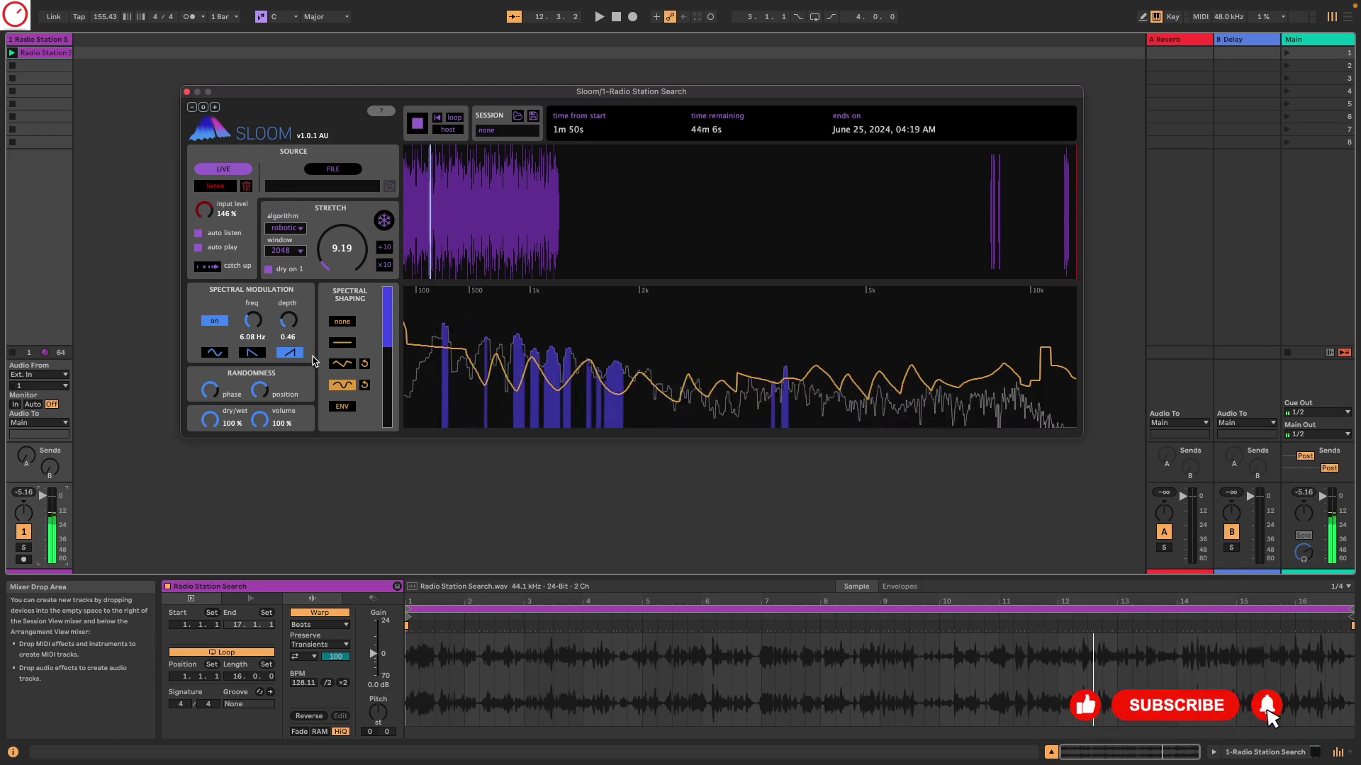
left_click_drag(316, 293, 320, 234)
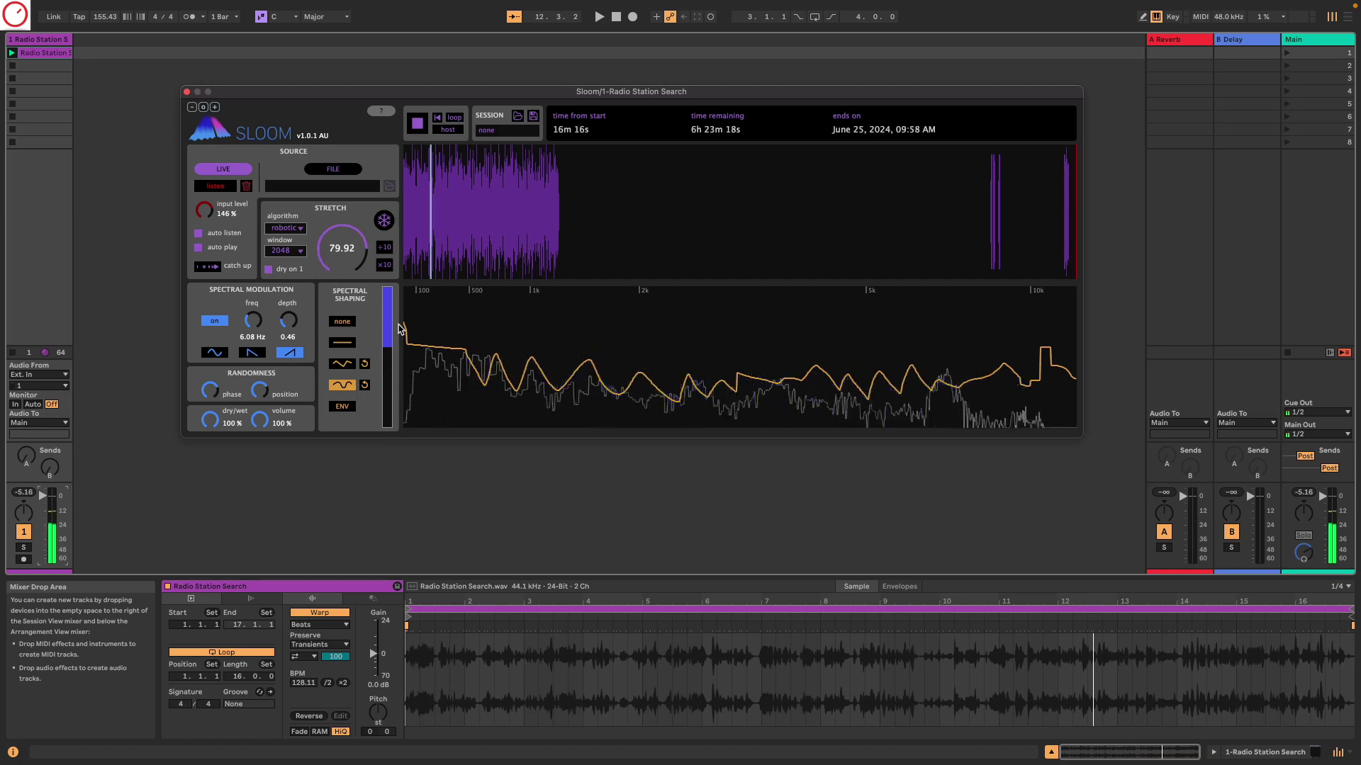
left_click(286, 251)
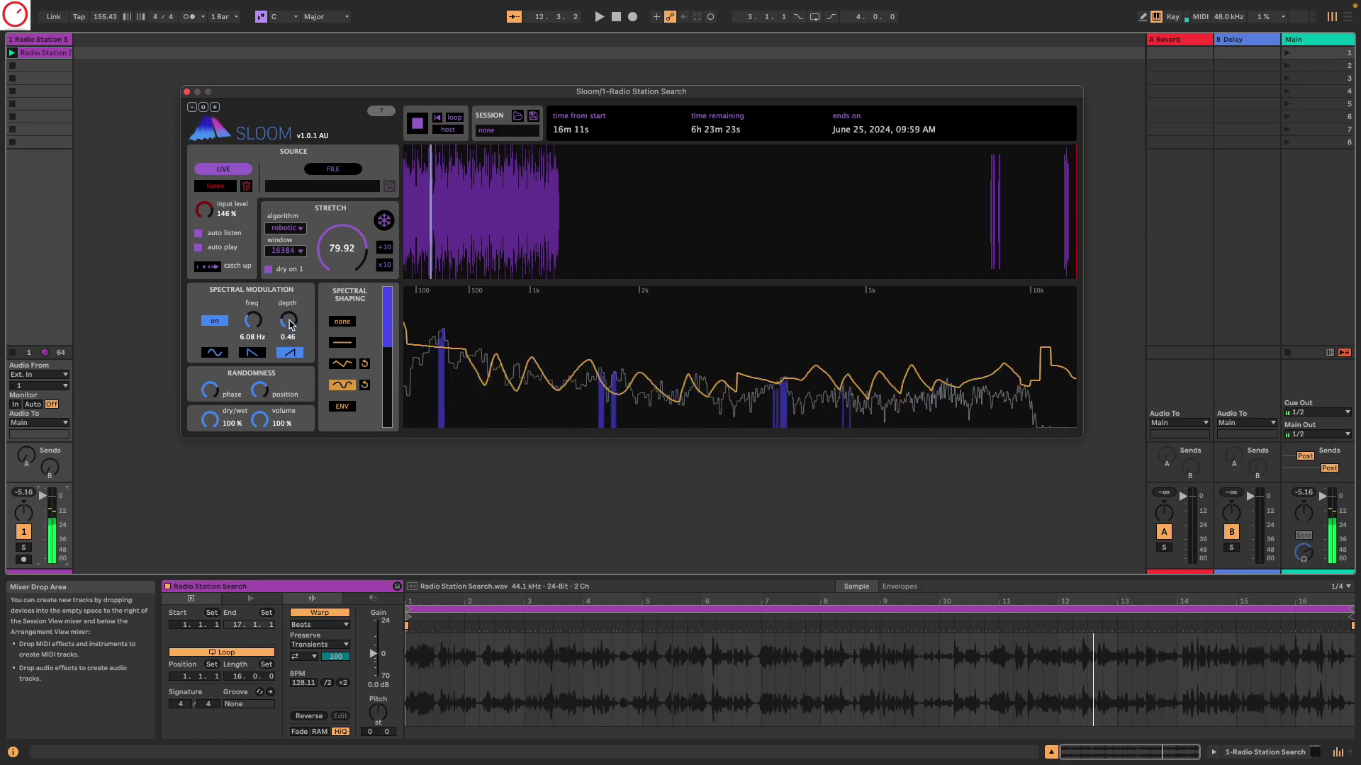